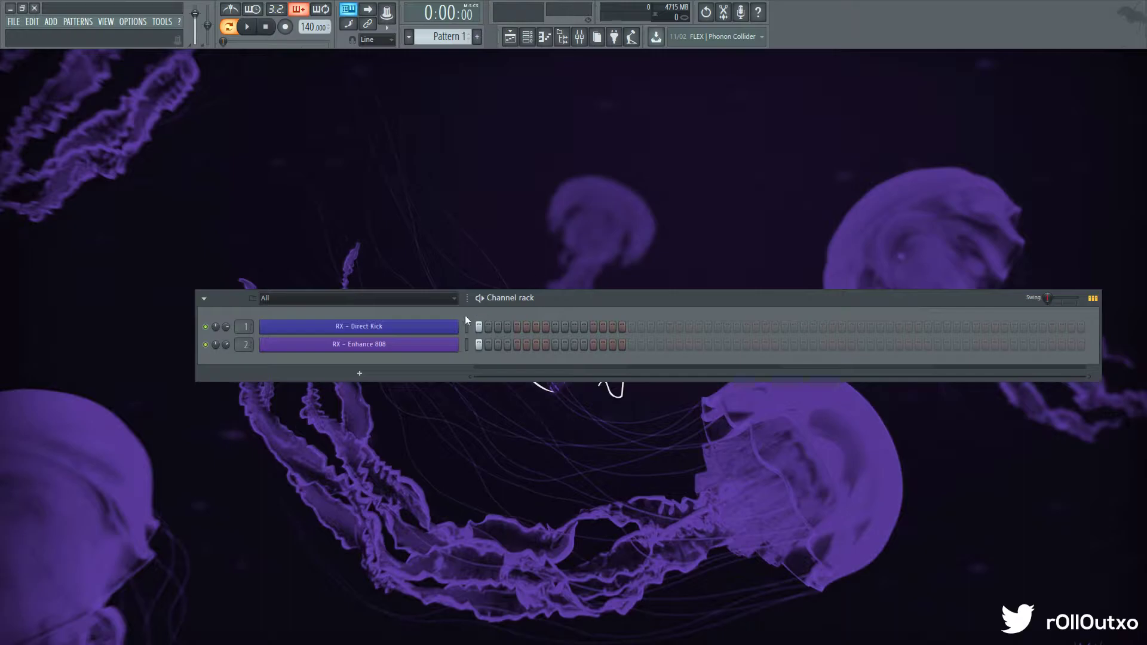
Move the channel rack higher in the workspace and audition the kick and 808 pattern
drag(641, 296, 636, 209)
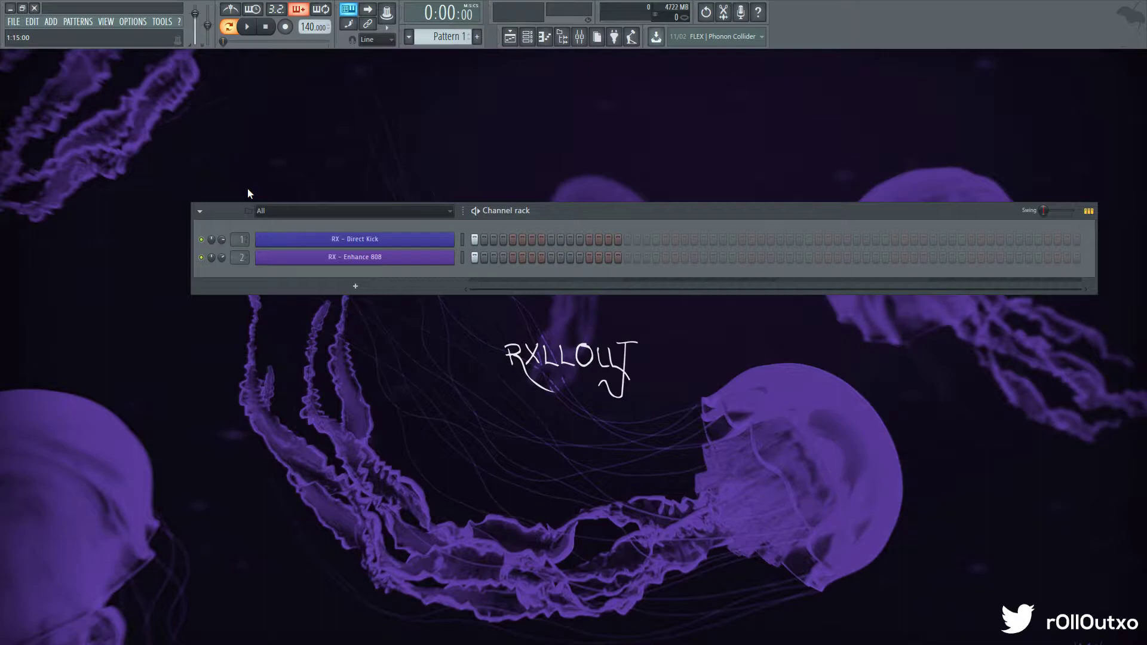
key(space)
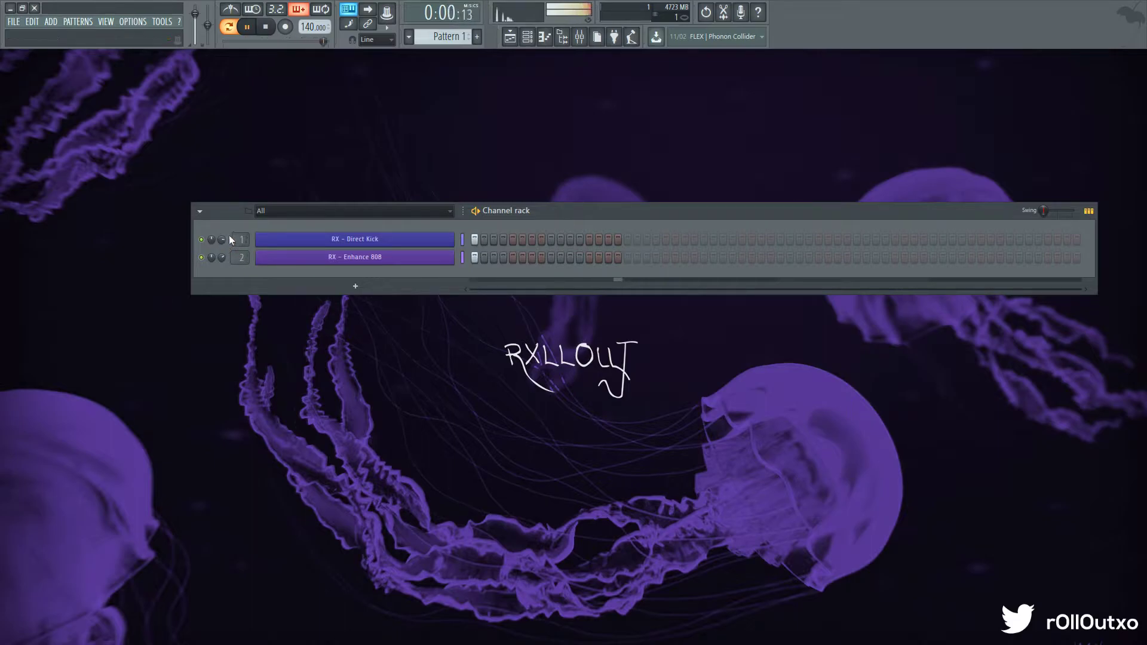
key(space)
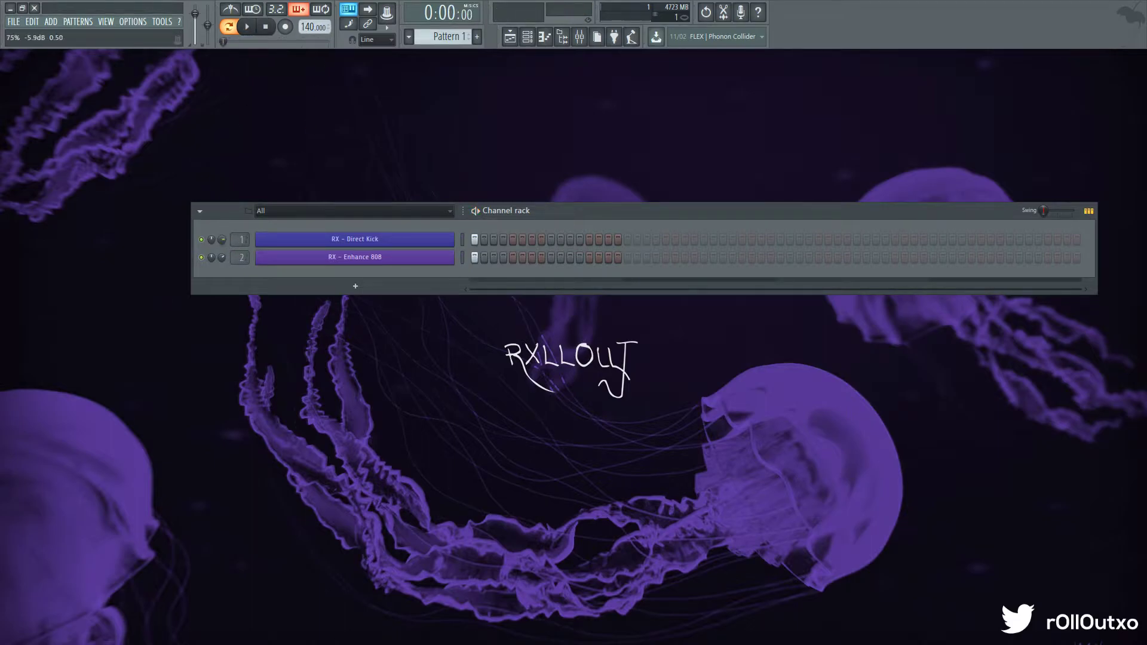
Bypass the Fruity Limiter on the Master mixer track and hide the mixer and browser
click(565, 39)
click(579, 39)
click(261, 199)
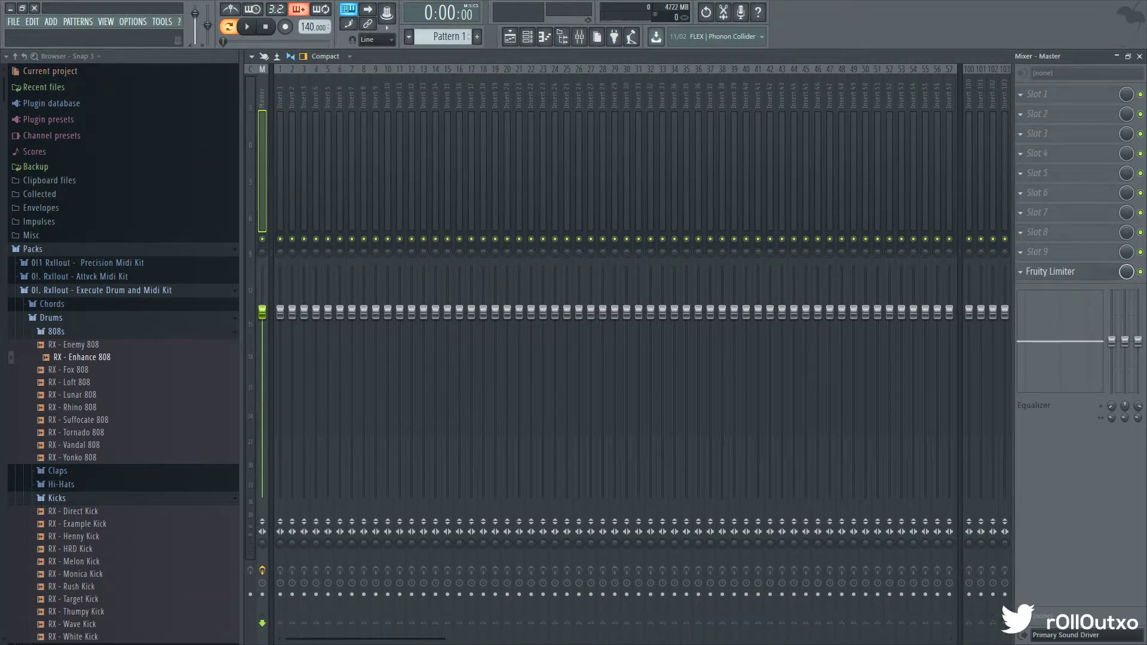
click(1139, 57)
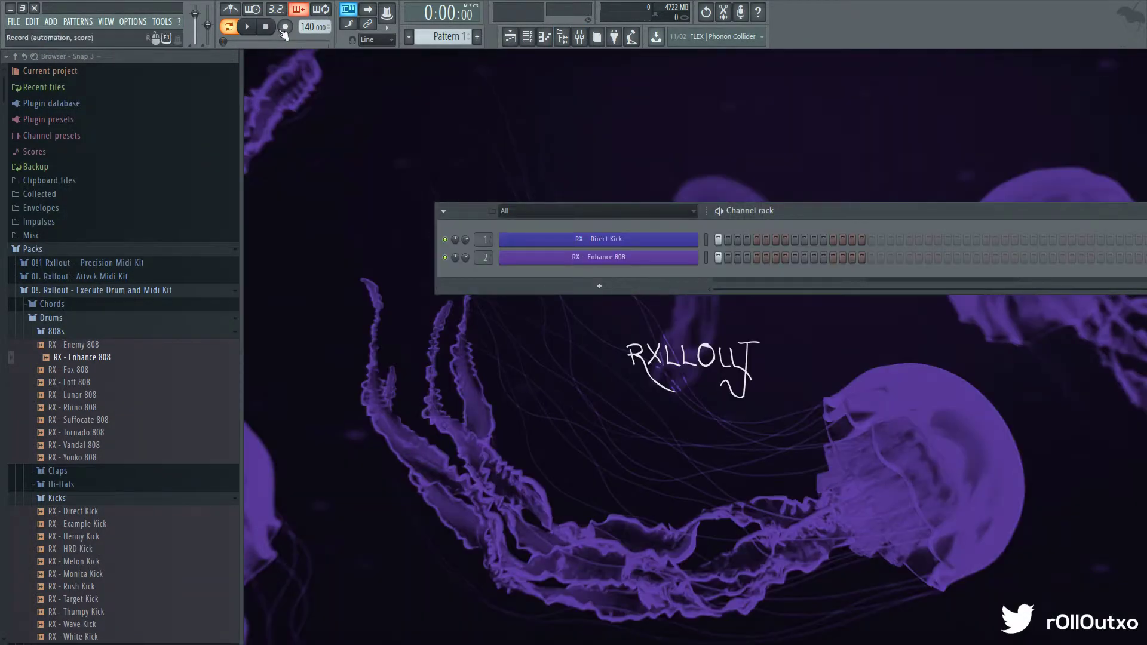
click(580, 38)
click(580, 39)
click(580, 39)
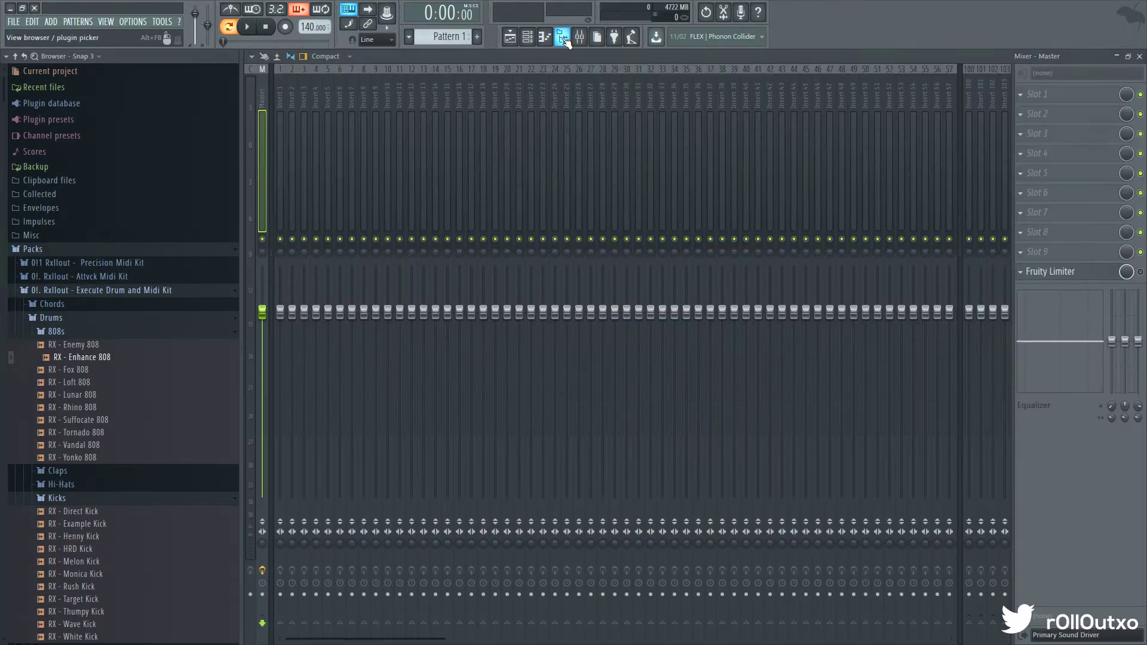
click(565, 40)
click(580, 39)
Audition the pattern with the master limiter bypassed and reposition the channel rack
key(space)
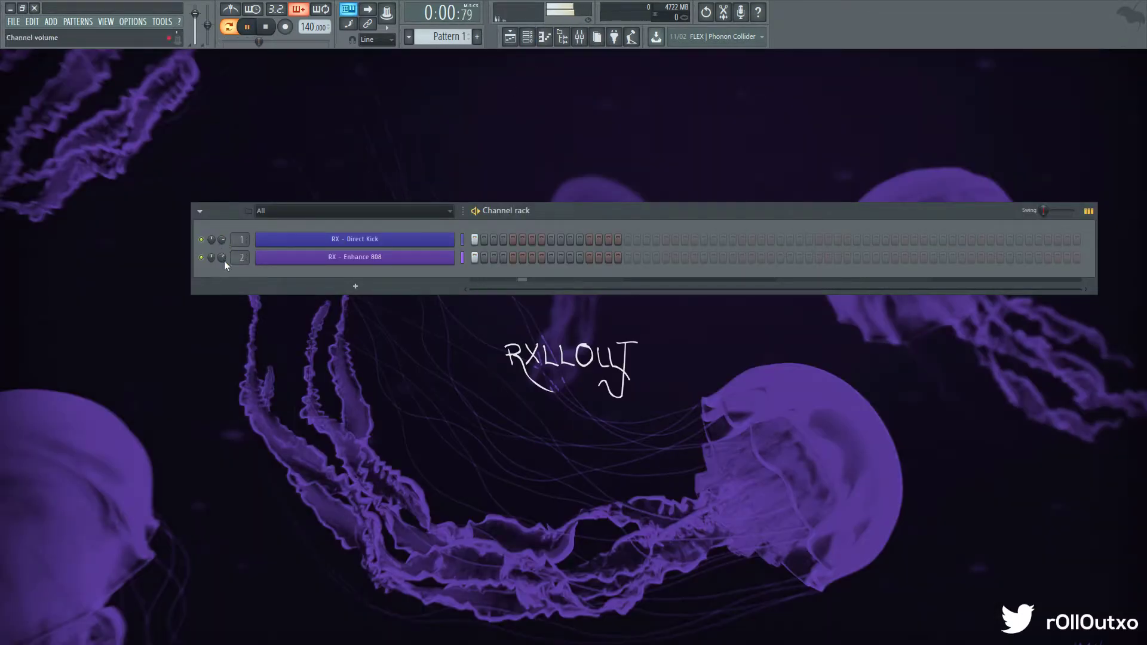
key(space)
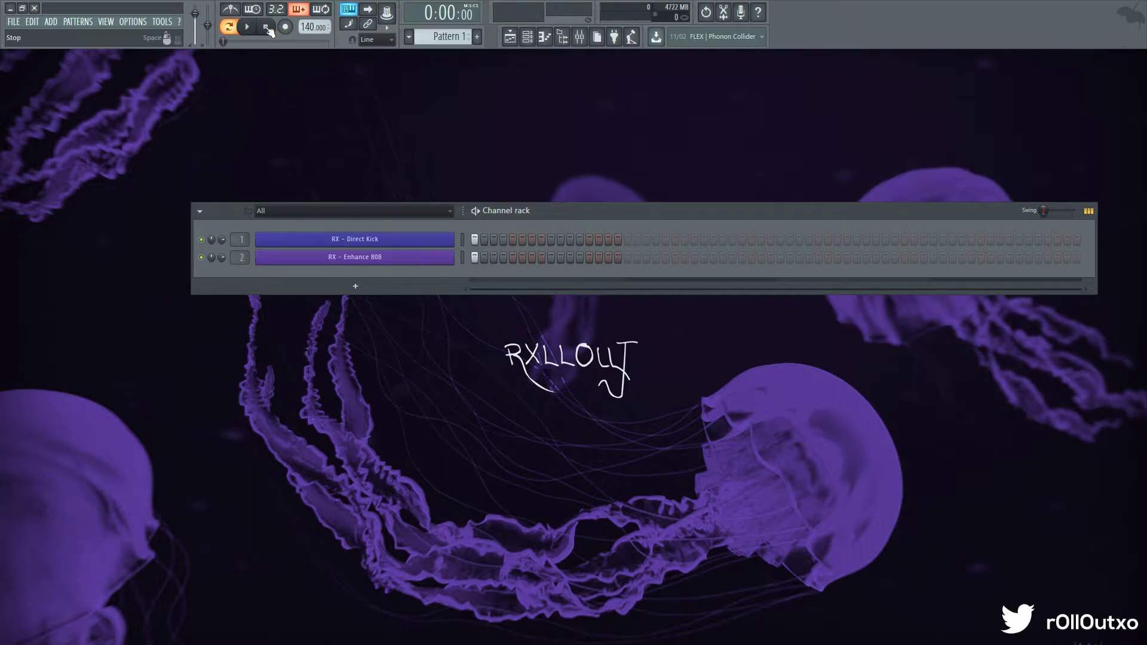
drag(582, 214, 550, 184)
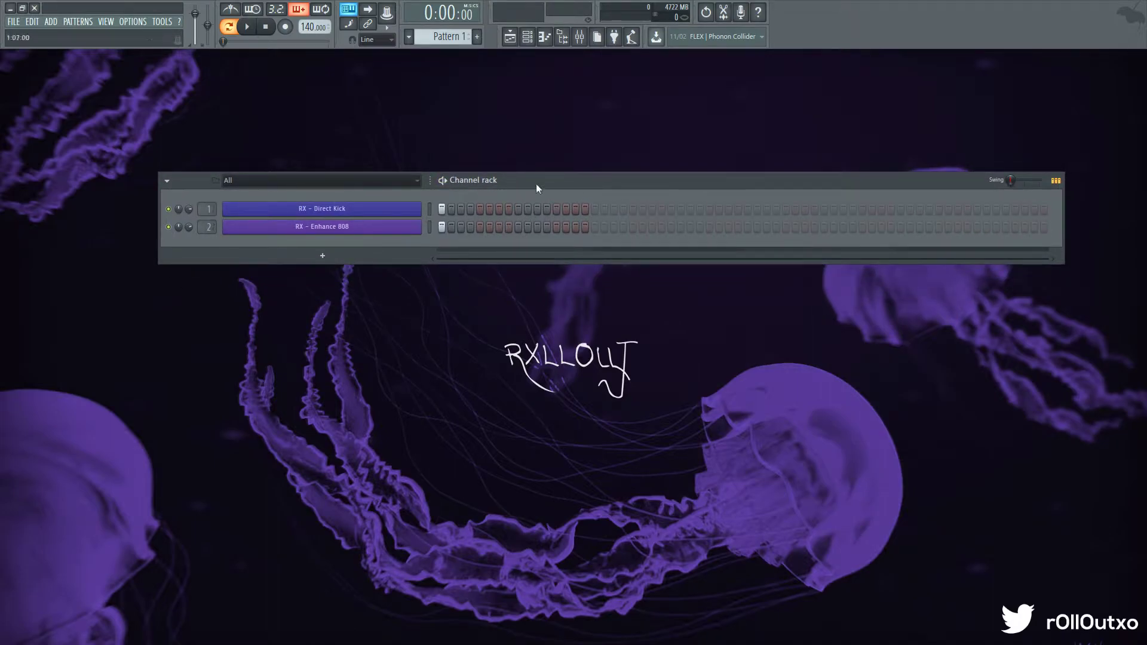
drag(535, 184, 559, 192)
drag(202, 235, 202, 240)
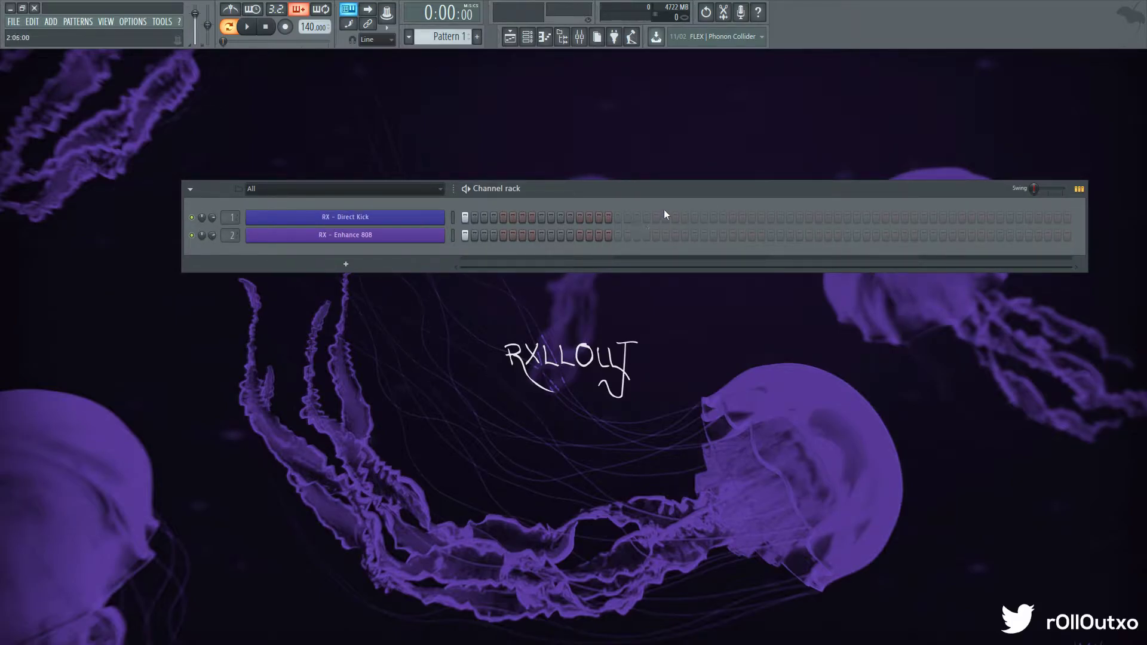
Open the RX - Direct Kick sampler settings, examine its waveform and play the pattern
click(417, 221)
drag(165, 160, 730, 171)
click(585, 391)
click(585, 391)
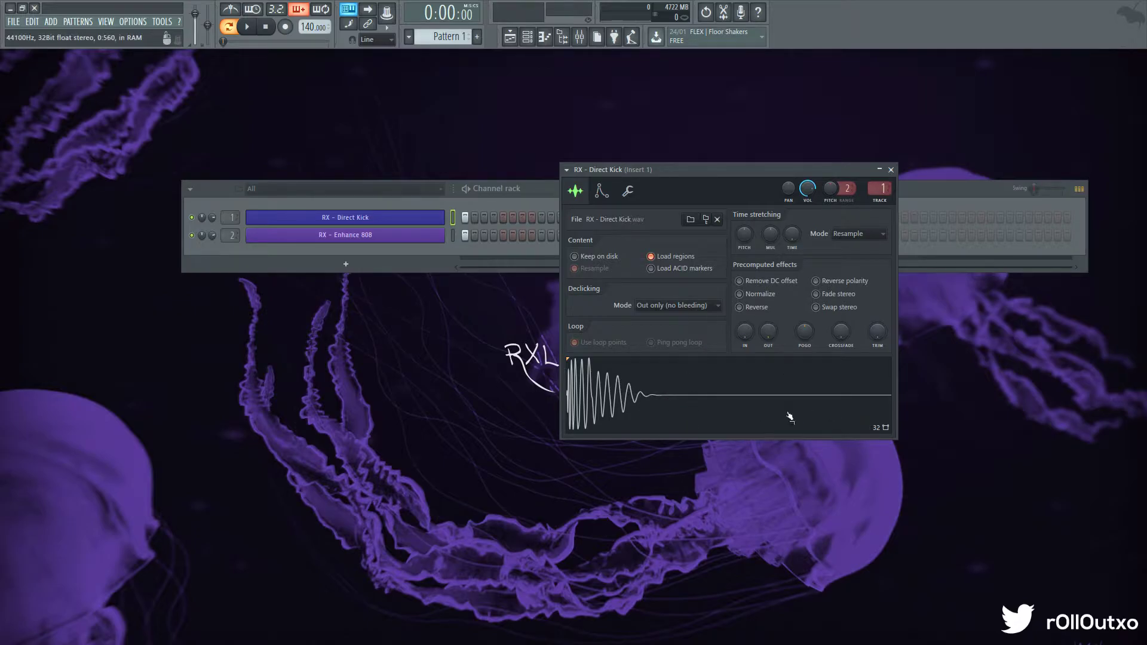
key(space)
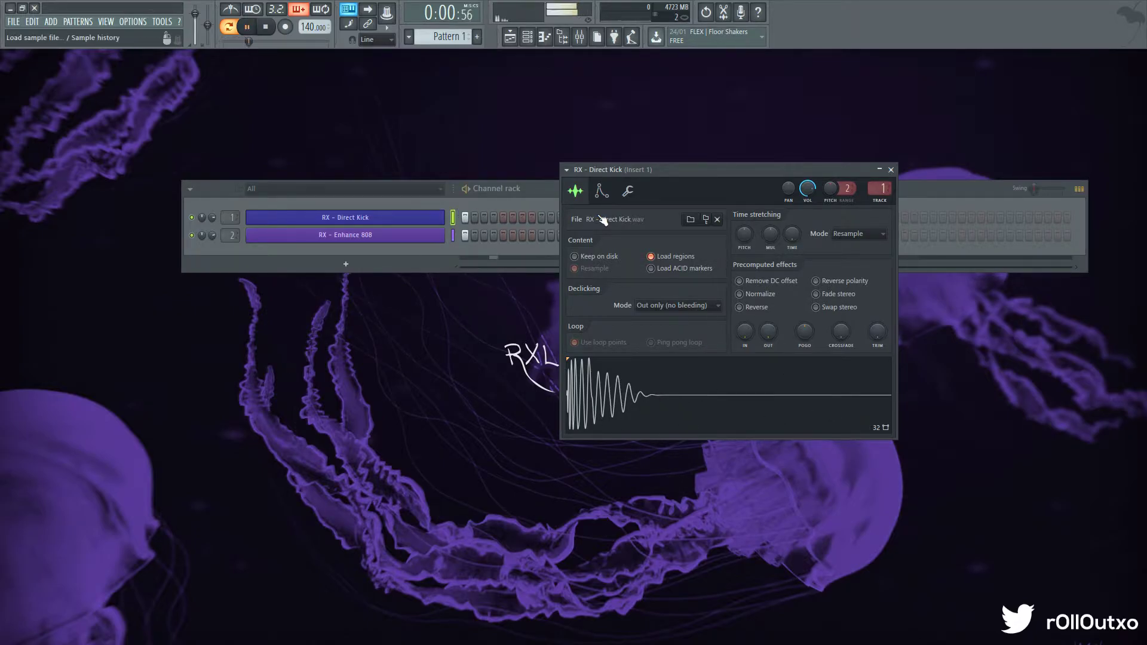
click(265, 26)
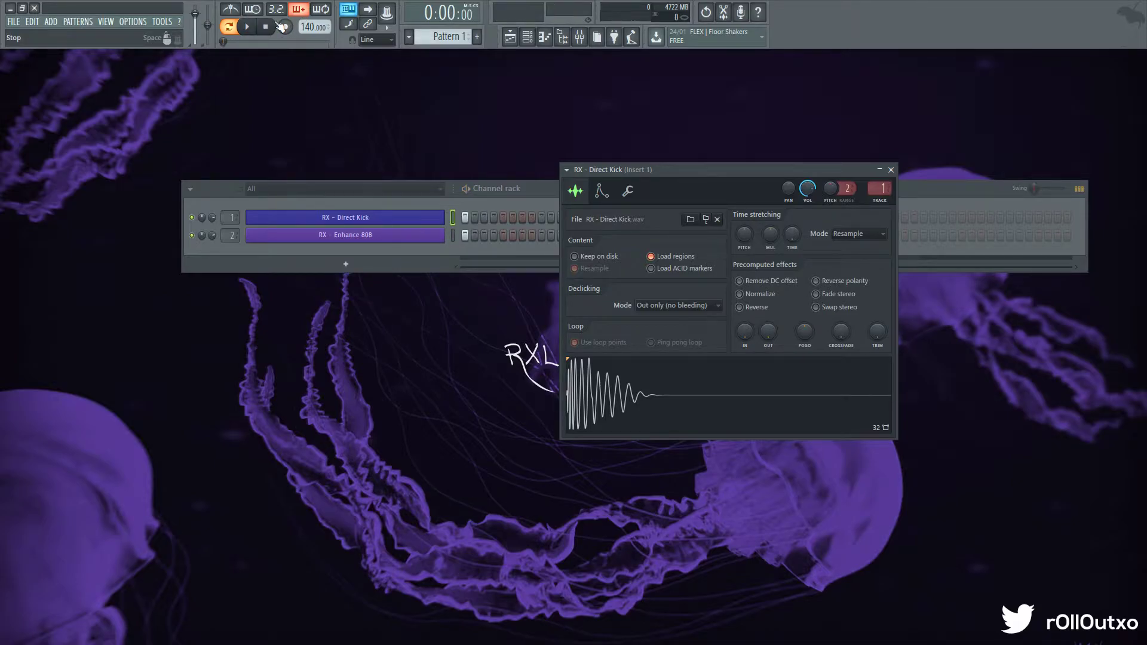
Enable the Direct Kick's volume envelope with zero attack, hold, sustain and release, shorten its decay and audition the pattern
click(601, 191)
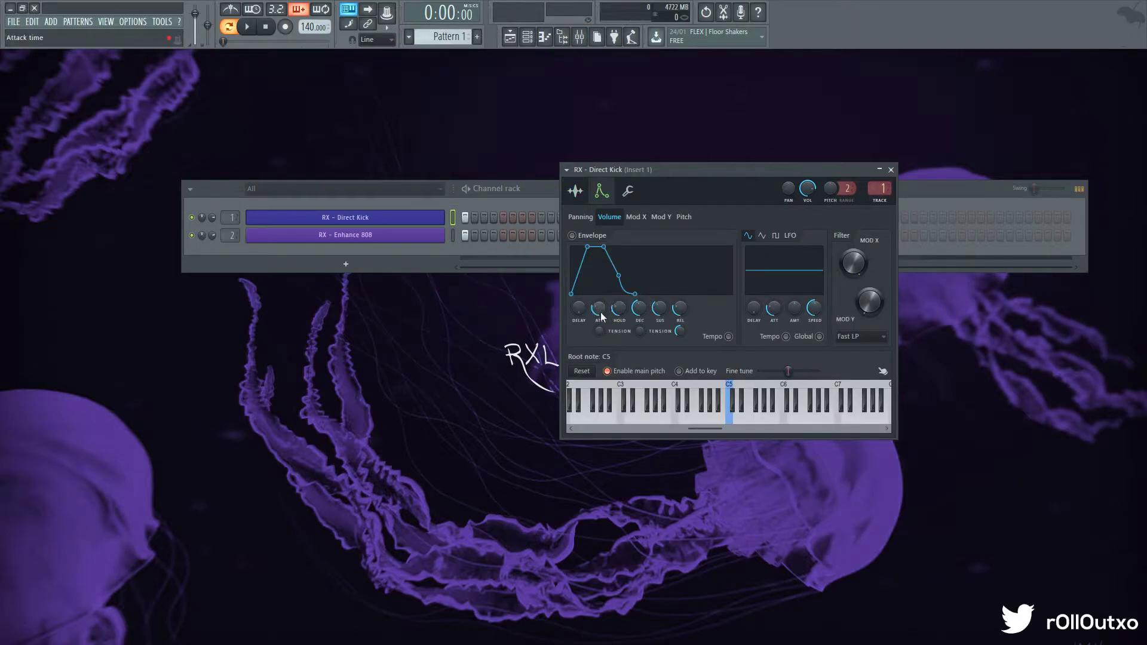
drag(598, 308, 598, 338)
drag(679, 310, 619, 337)
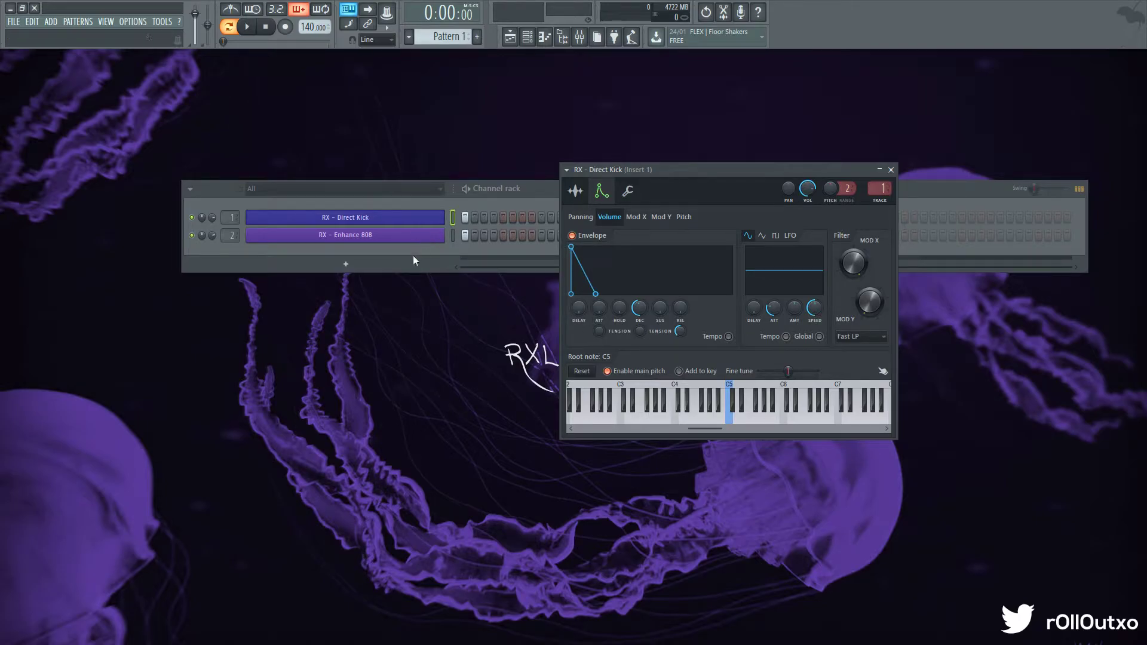
drag(638, 308, 638, 322)
click(247, 26)
click(266, 28)
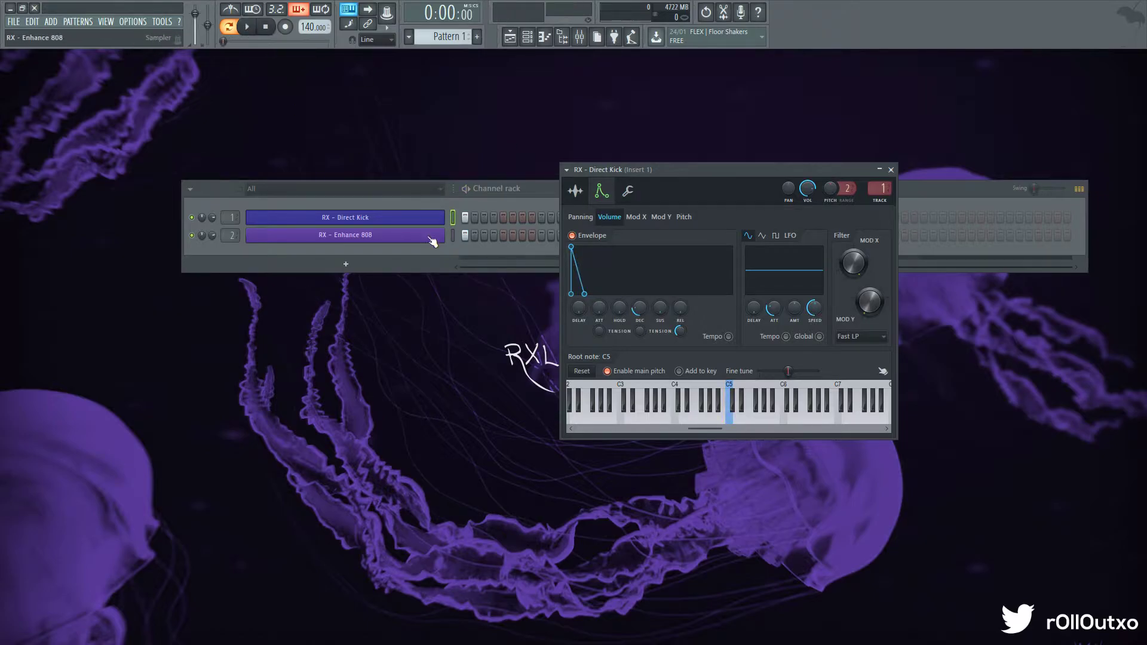
Set the Direct Kick channel's volume to about 84% and move its settings window clear of the channel rack
drag(212, 218, 212, 214)
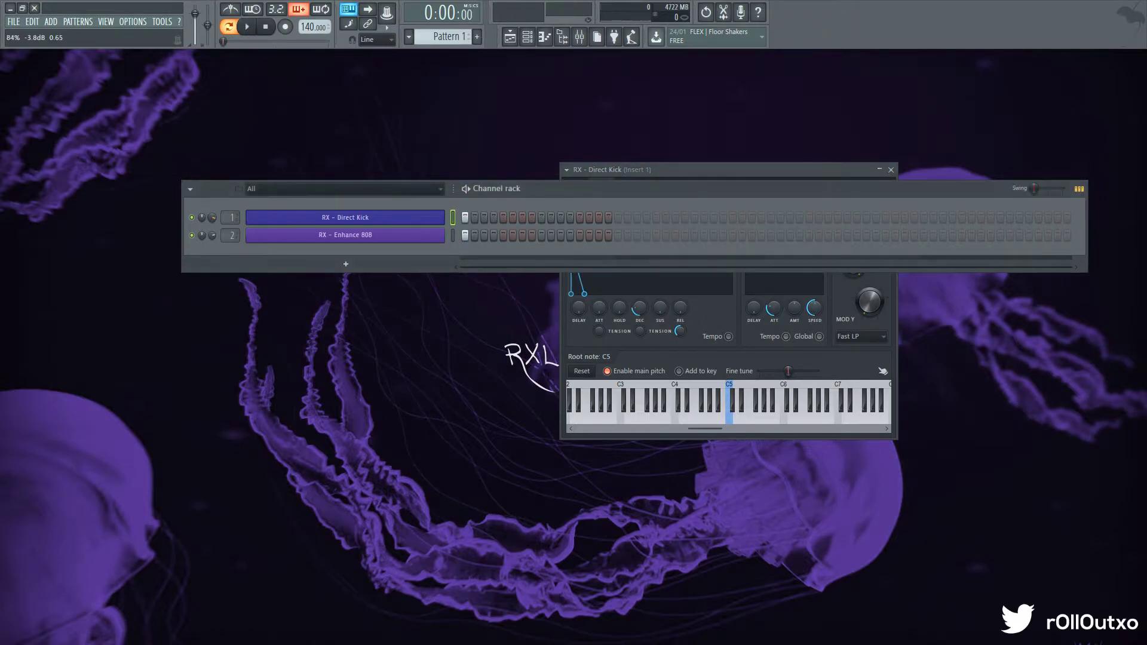
click(720, 307)
drag(769, 169, 854, 309)
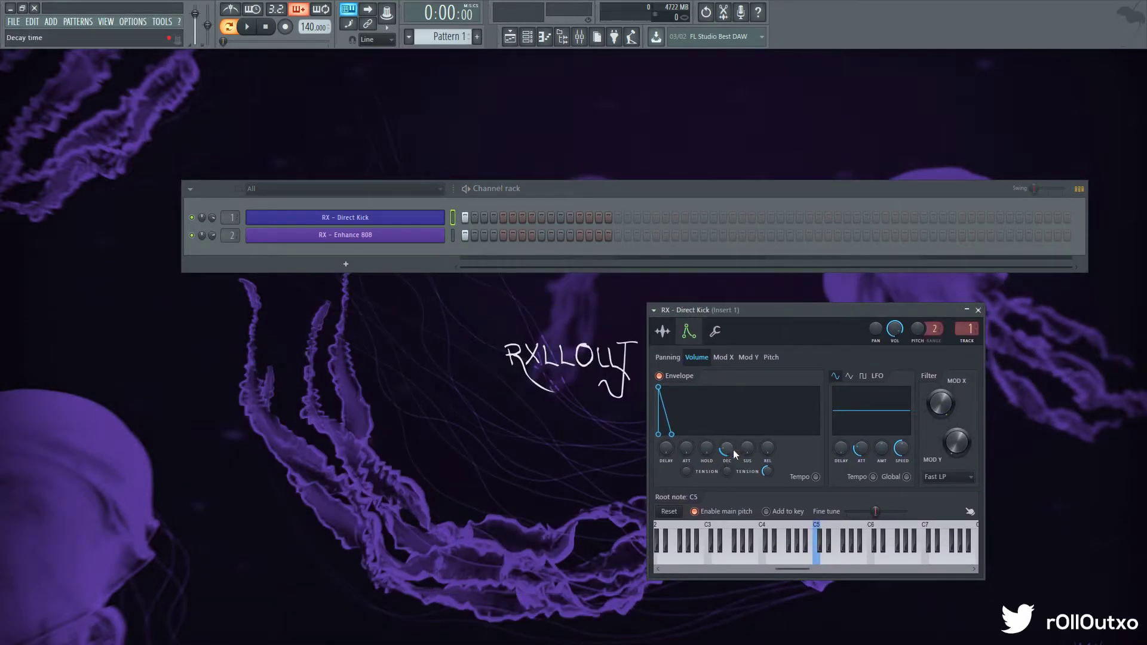
Audition the Direct Kick with its volume decay at minimum, and set the decay back to a short fade
drag(726, 448, 726, 475)
click(246, 27)
click(265, 27)
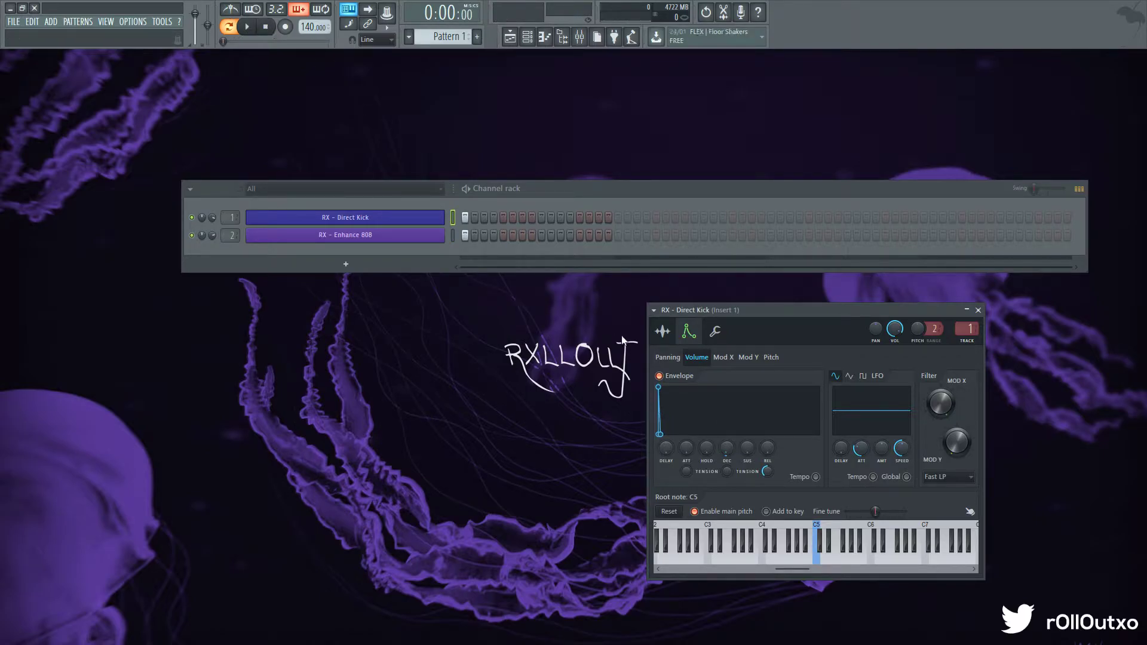
drag(726, 447, 726, 437)
Enable the RX - Enhance 808's volume envelope with maximum hold and zero attack, decay, sustain and release
click(389, 236)
drag(232, 166, 783, 322)
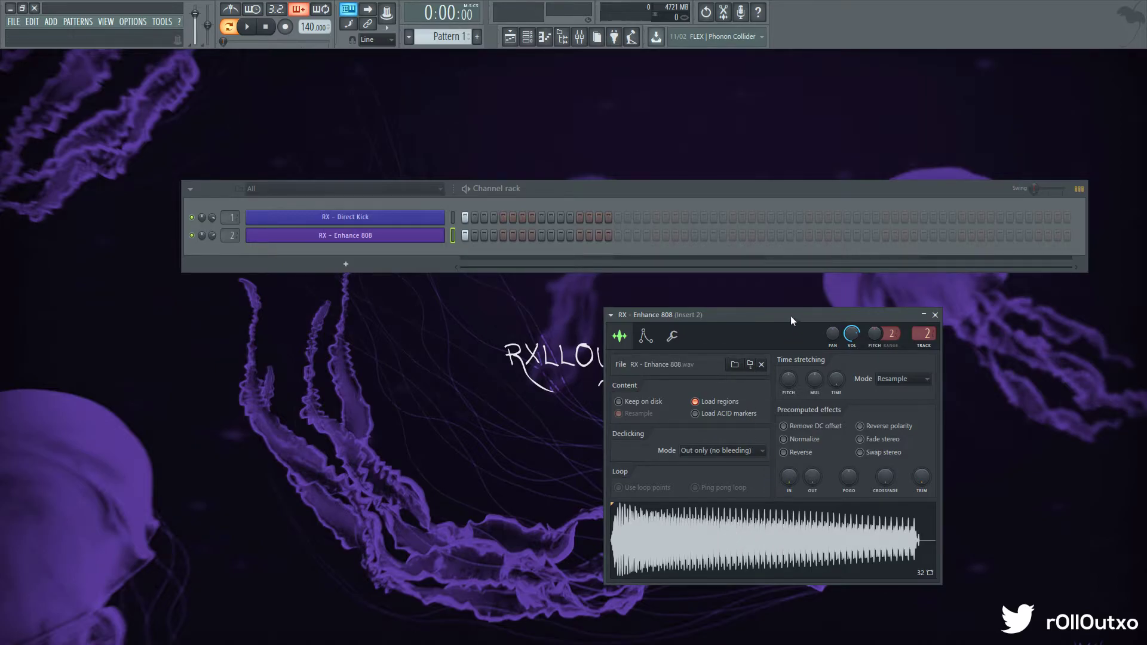
drag(791, 315, 748, 317)
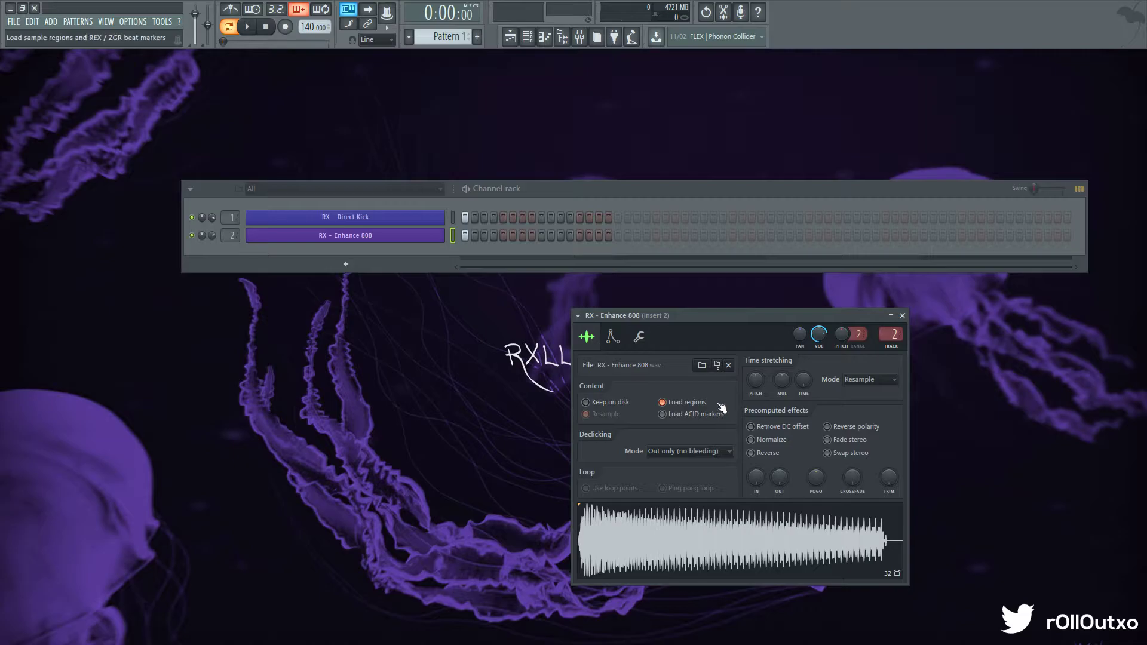
click(614, 337)
drag(611, 454, 611, 486)
drag(694, 458, 630, 396)
Play a few test notes on the Enhance 808 and move its settings window closer to the channel rack
key(c)
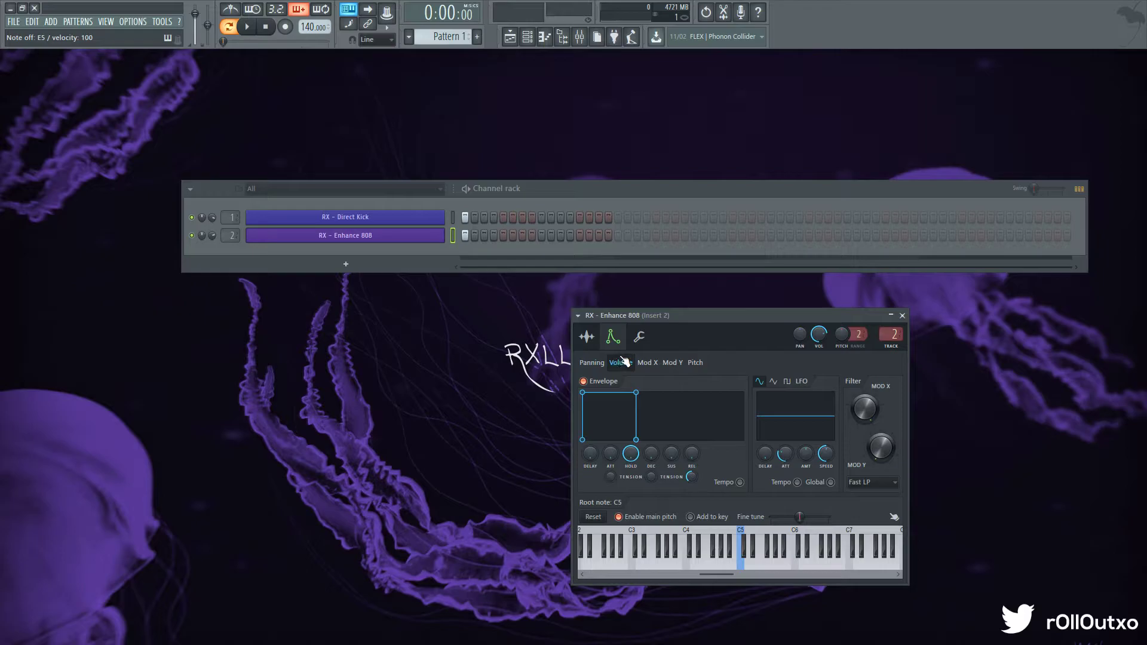
key(x)
key(c)
drag(692, 315, 593, 297)
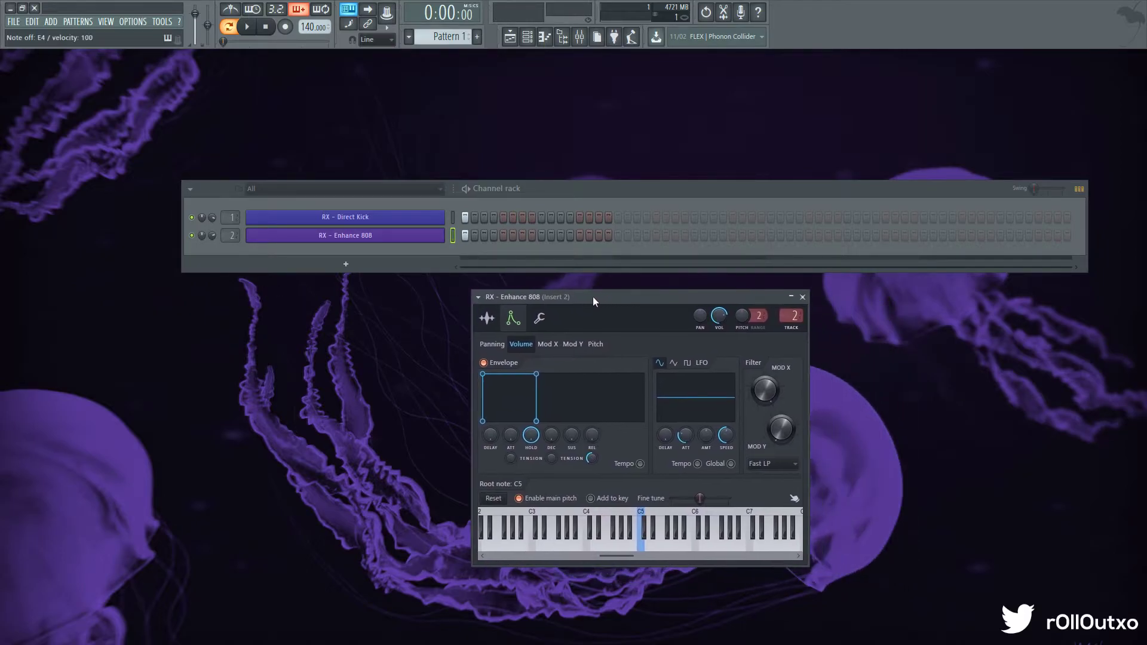
Place the Direct Kick's settings window below the channel rack and shorten its volume envelope decay slightly
click(398, 218)
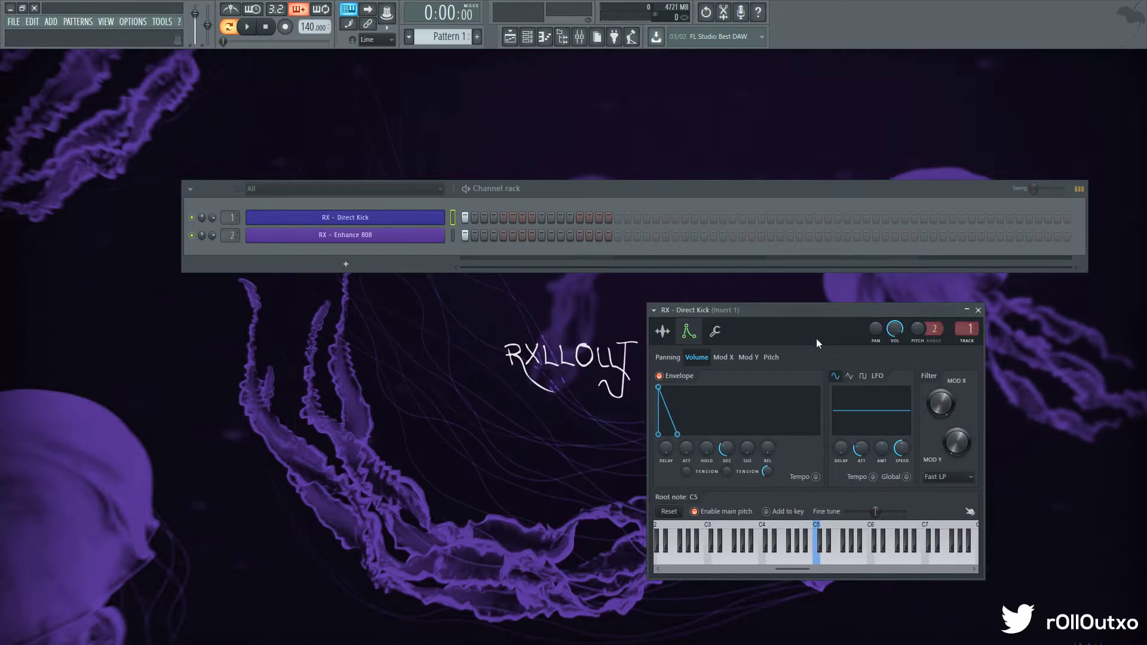
drag(793, 316, 309, 285)
drag(195, 404, 189, 405)
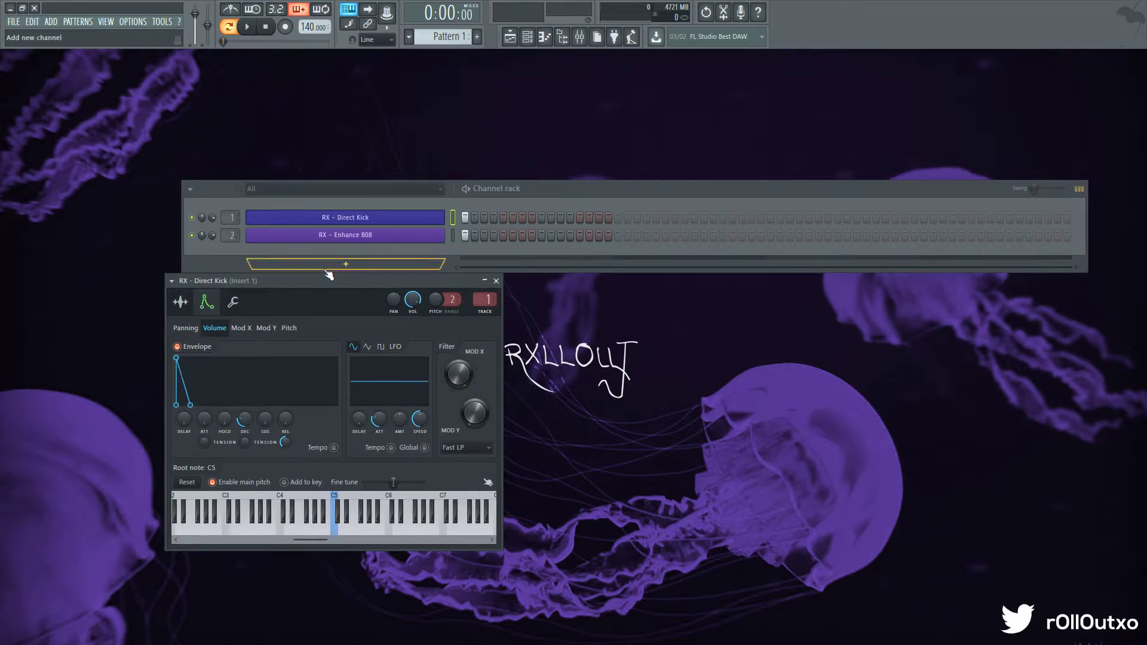
Add a short attack to the Enhance 808's volume envelope and compare it with the Direct Kick's decay
click(361, 236)
drag(513, 444, 511, 429)
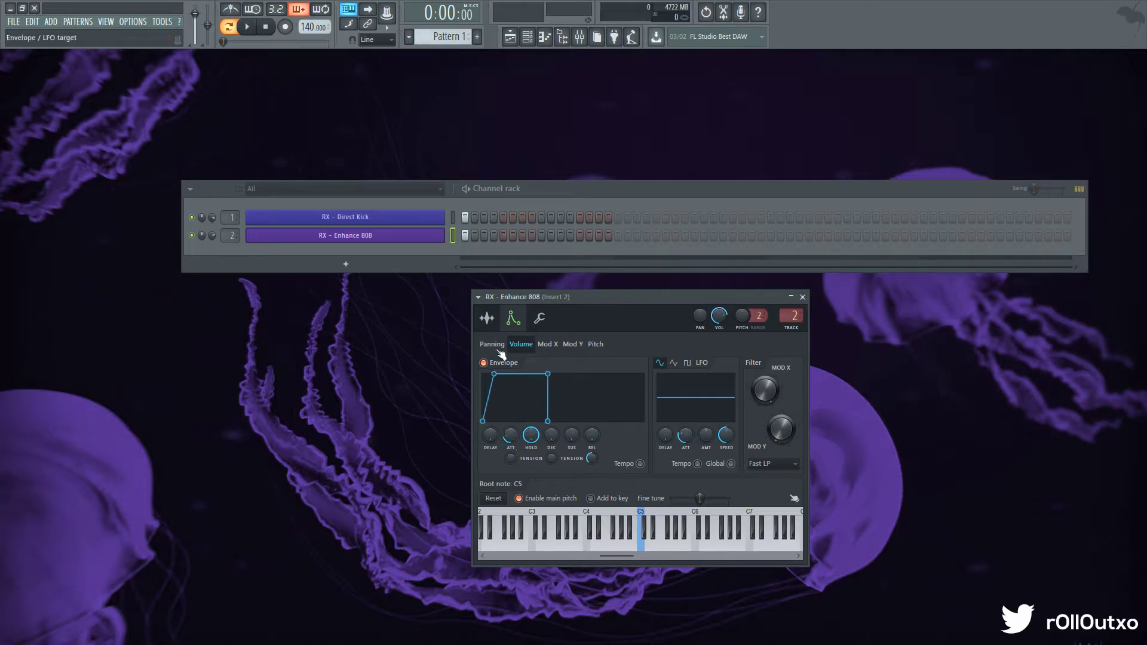
click(384, 217)
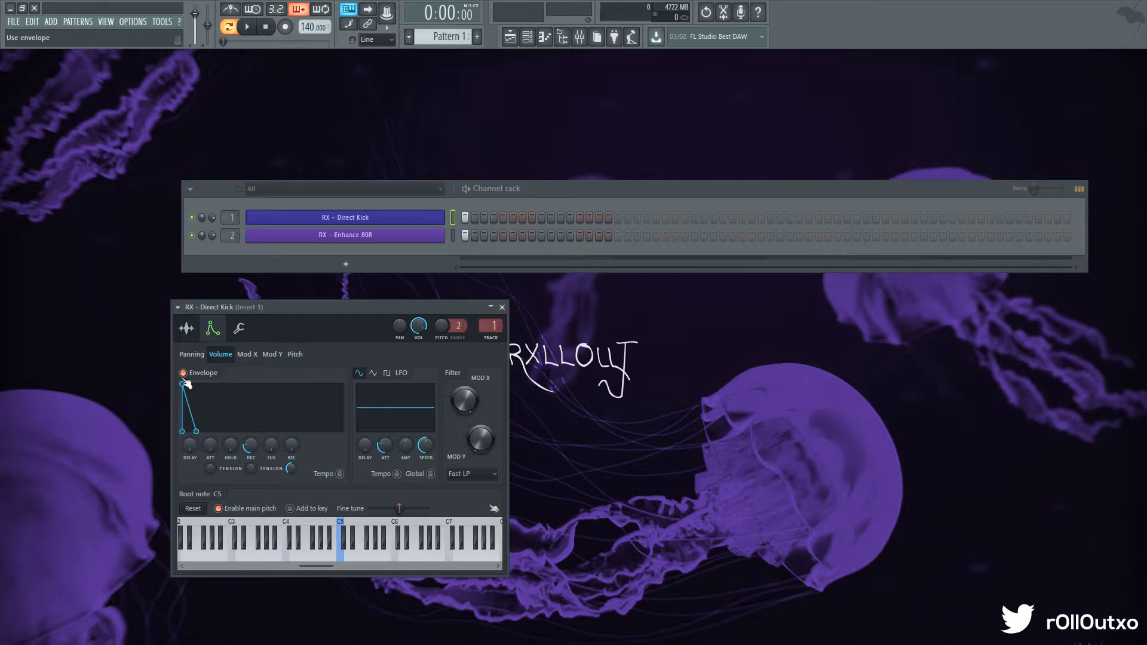
click(311, 236)
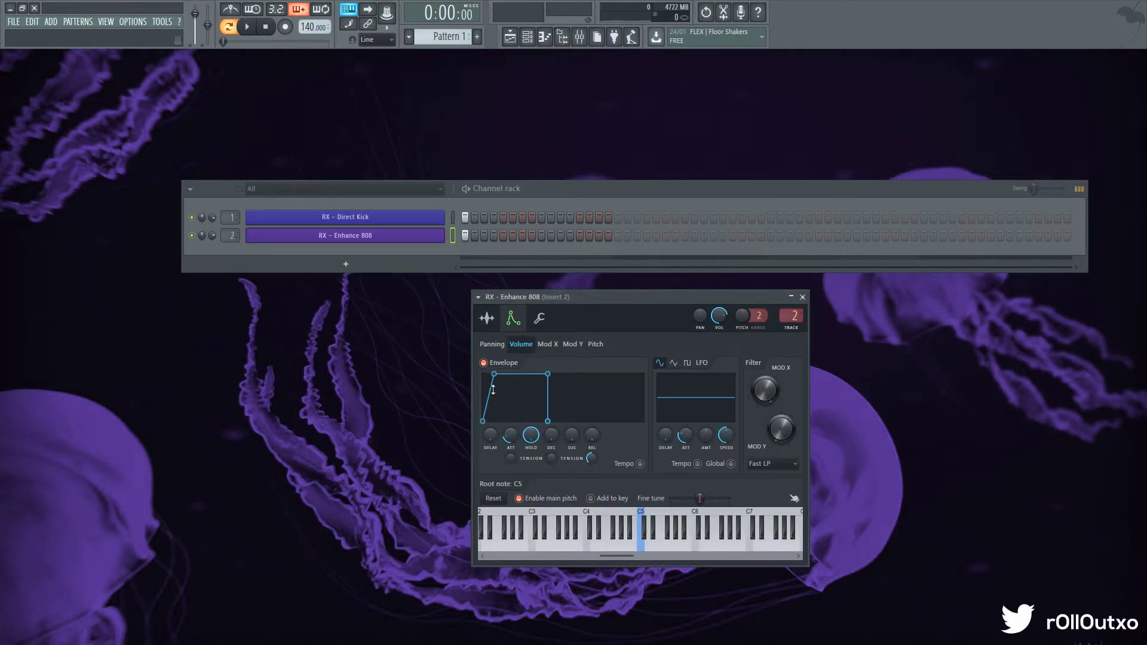
Raise the Enhance 808 channel's volume slightly while auditioning the pattern, and review both channels' volume envelopes
key(space)
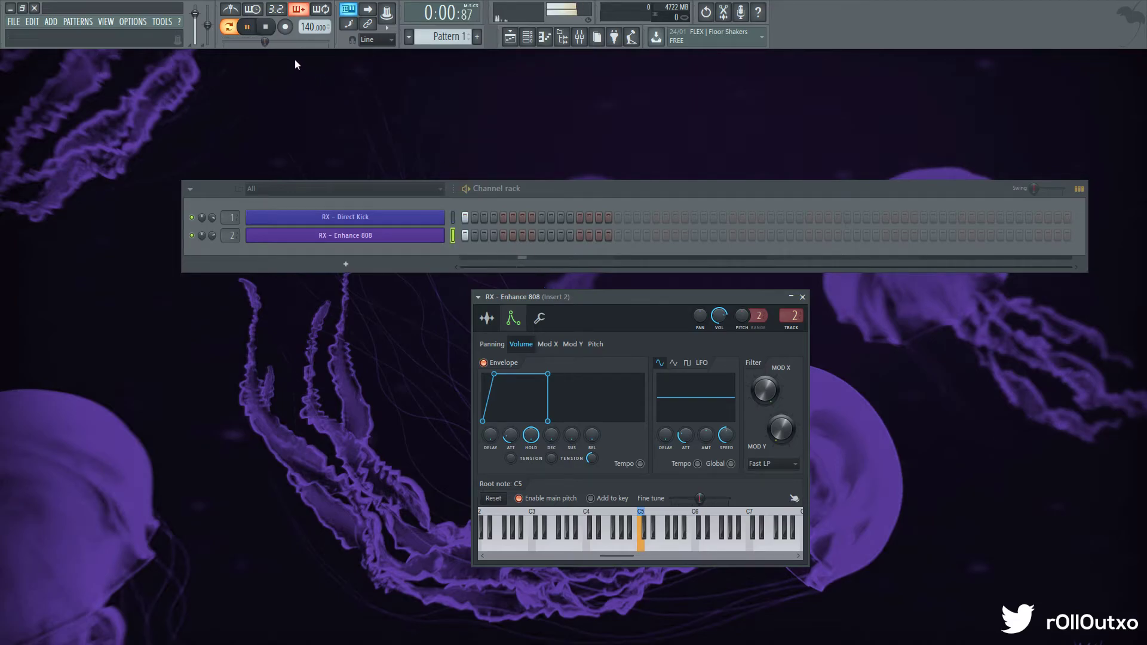
key(space)
drag(212, 235, 212, 224)
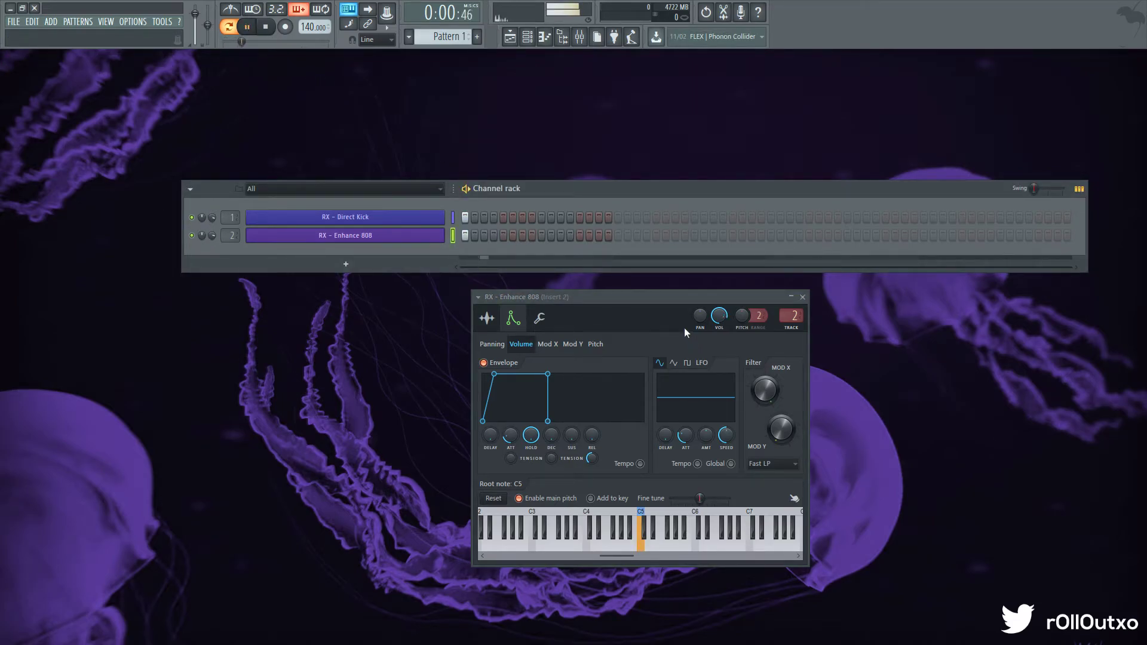
click(357, 219)
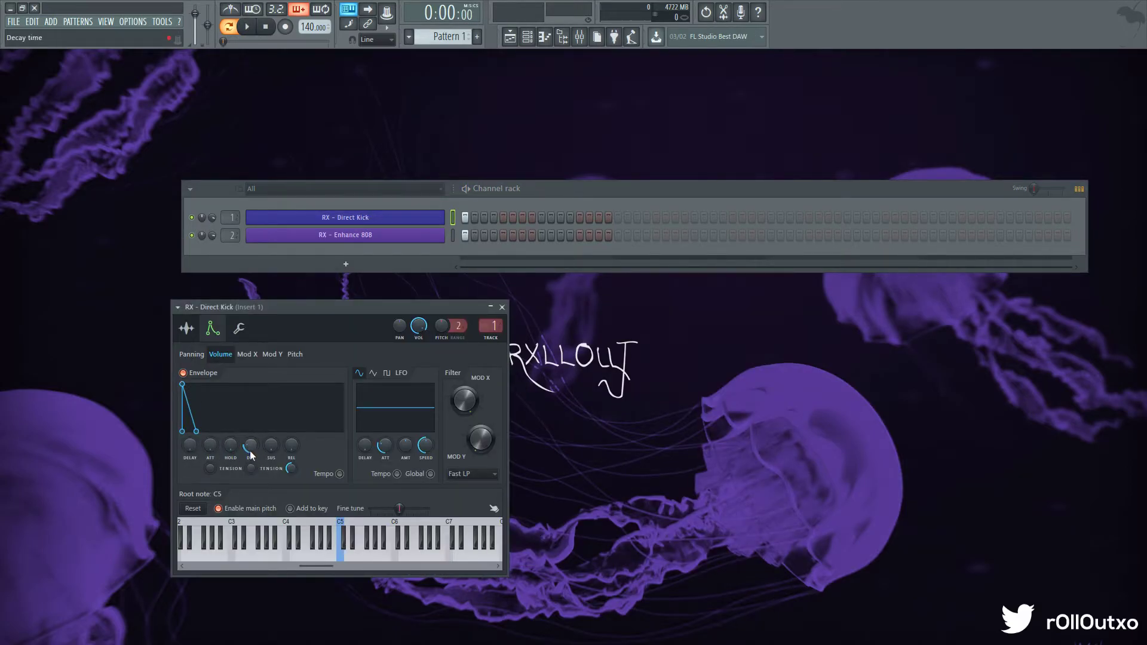
click(430, 236)
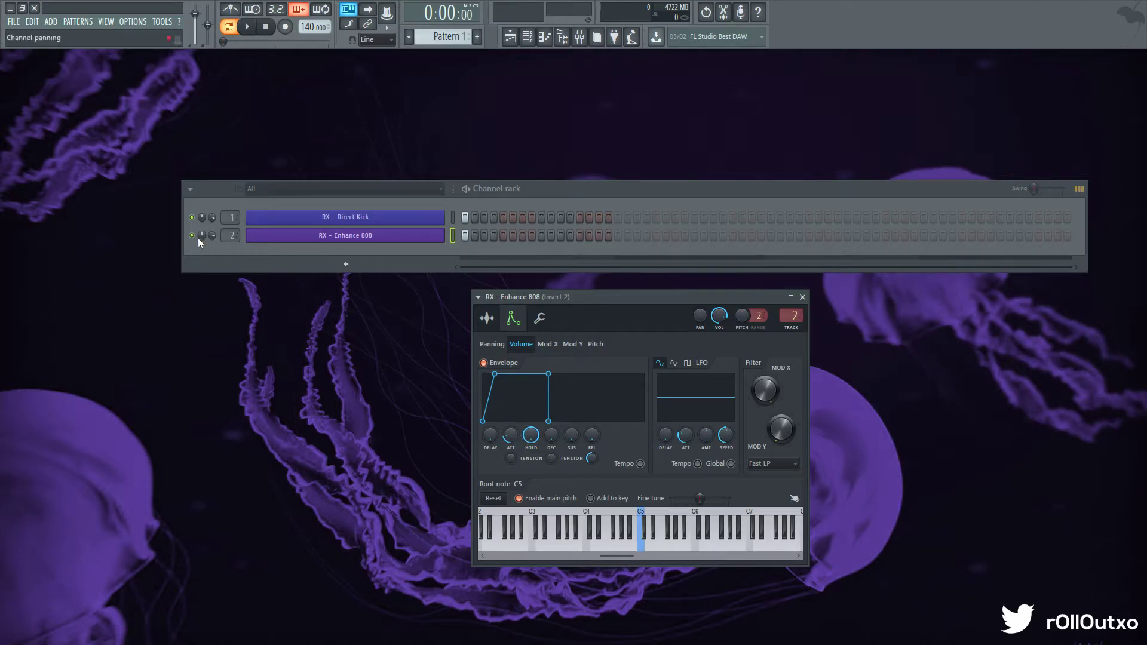
Audition the Enhance 808 with zero attack and with a short attack, muting the Direct Kick channel to hear it alone
drag(510, 436, 511, 484)
key(space)
key(space)
key(space)
key(space)
key(space)
key(space)
key(space)
key(space)
key(space)
key(space)
key(space)
key(space)
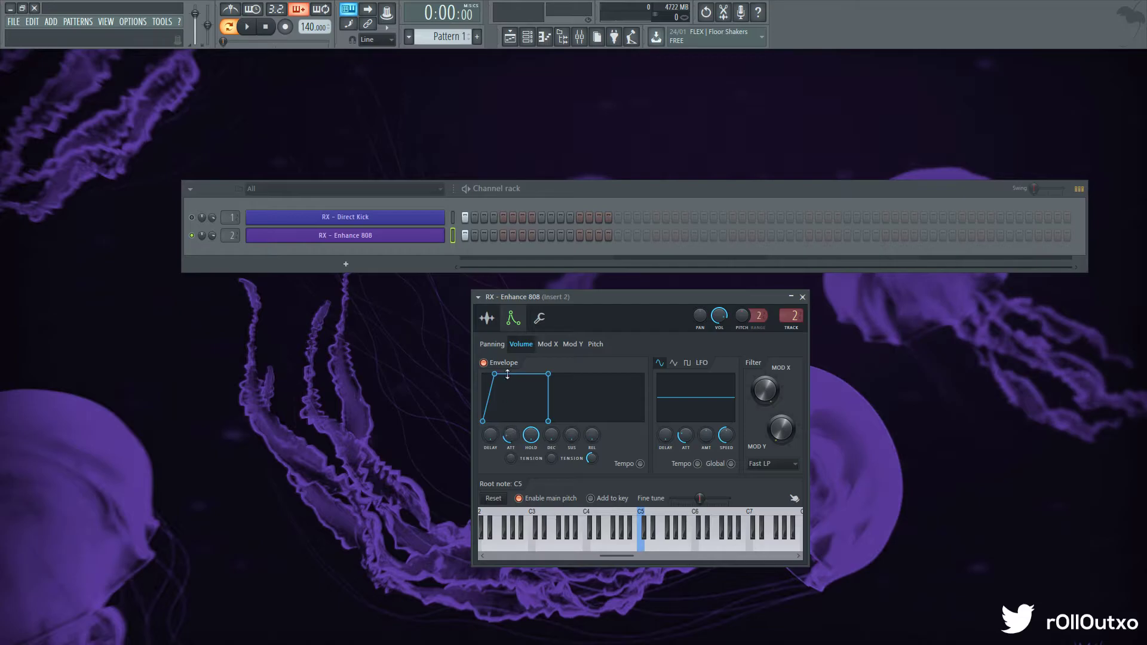
Unmute the Direct Kick channel and play the pattern with both sounds together
click(316, 217)
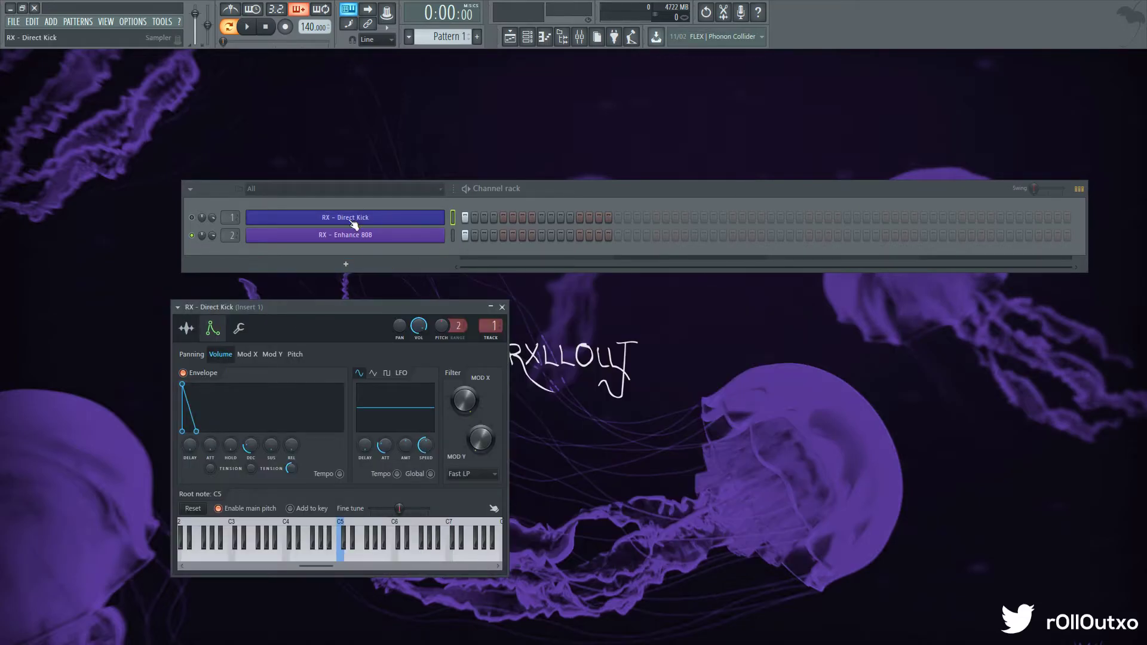
click(191, 217)
key(space)
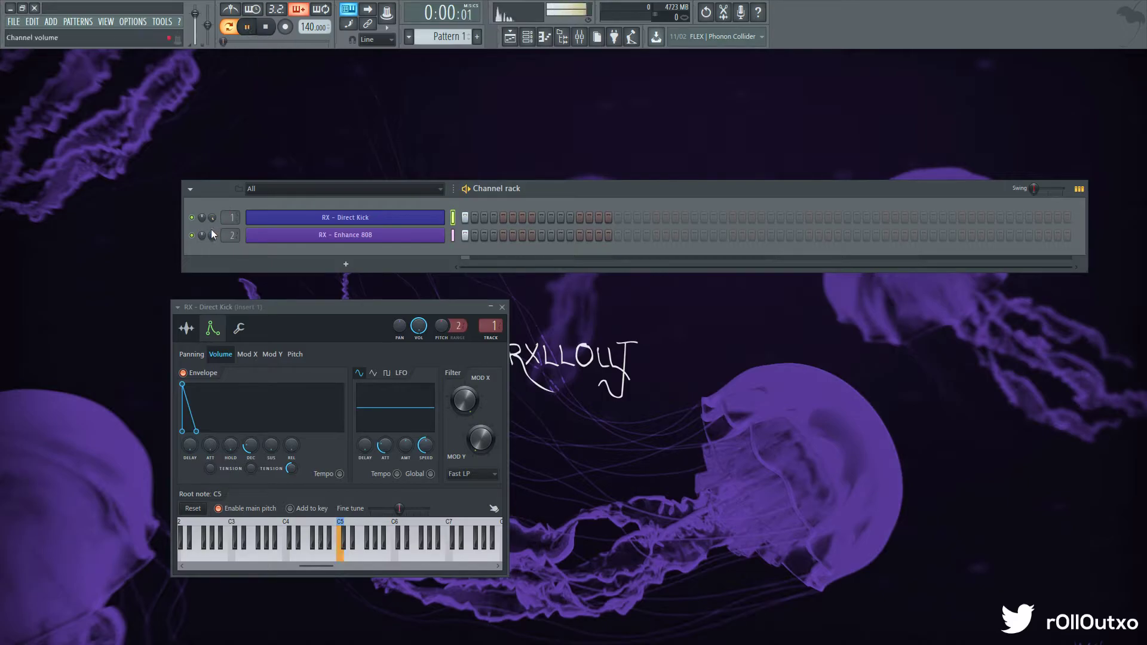
Stop playback and check the Direct Kick channel's piano roll
key(space)
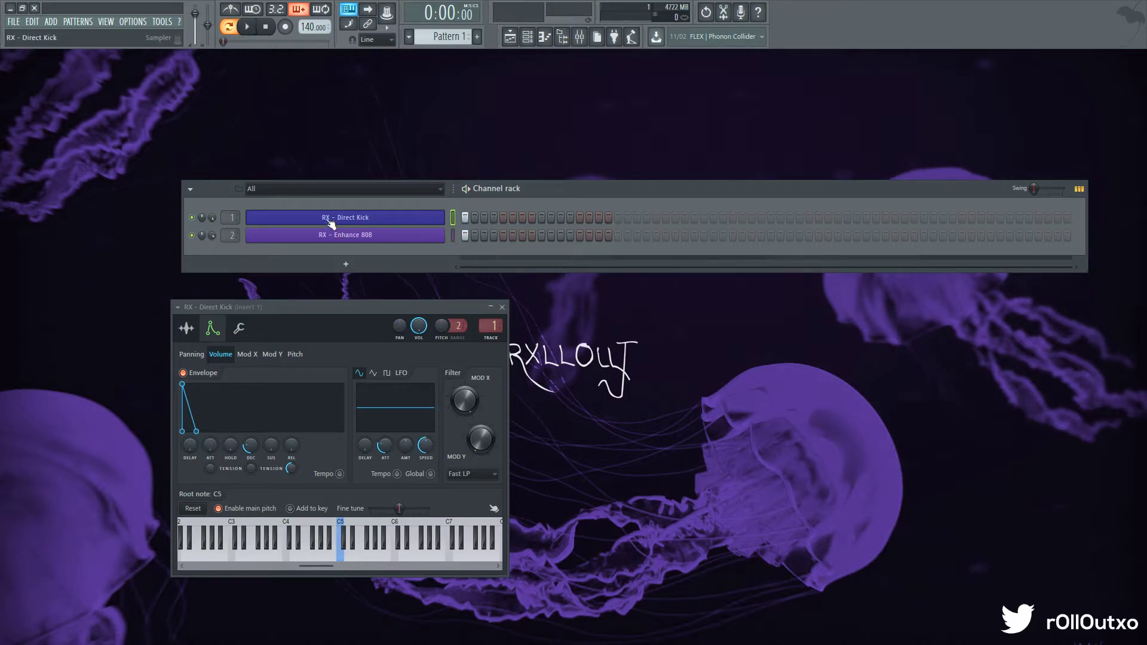
key(F7)
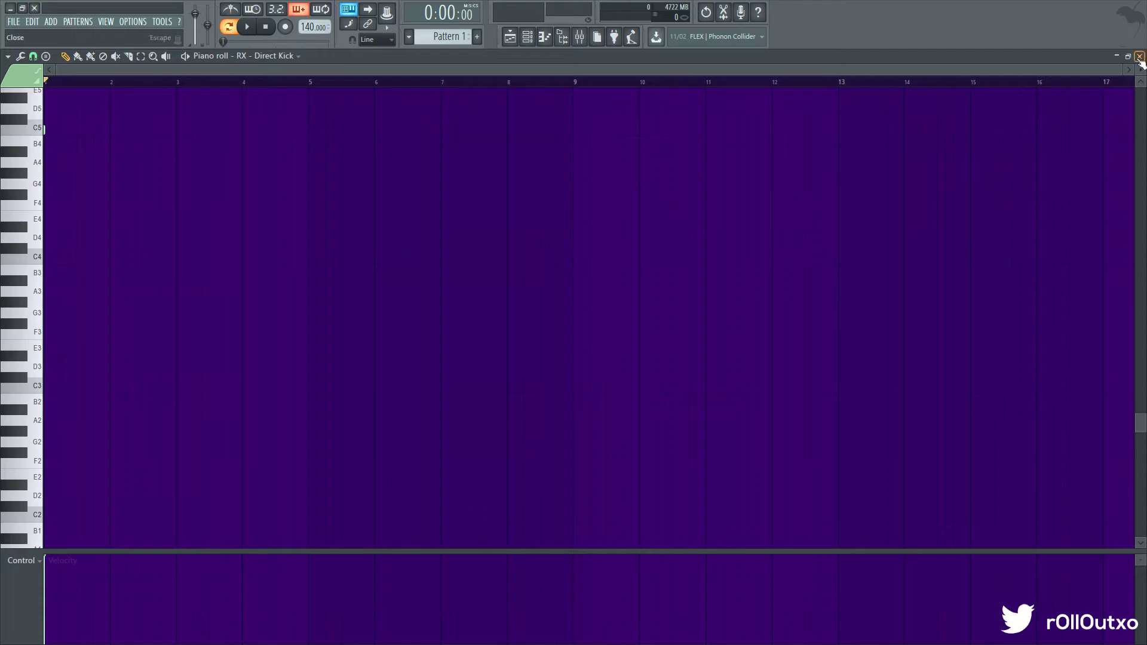
click(1140, 55)
click(305, 219)
click(310, 217)
key(F7)
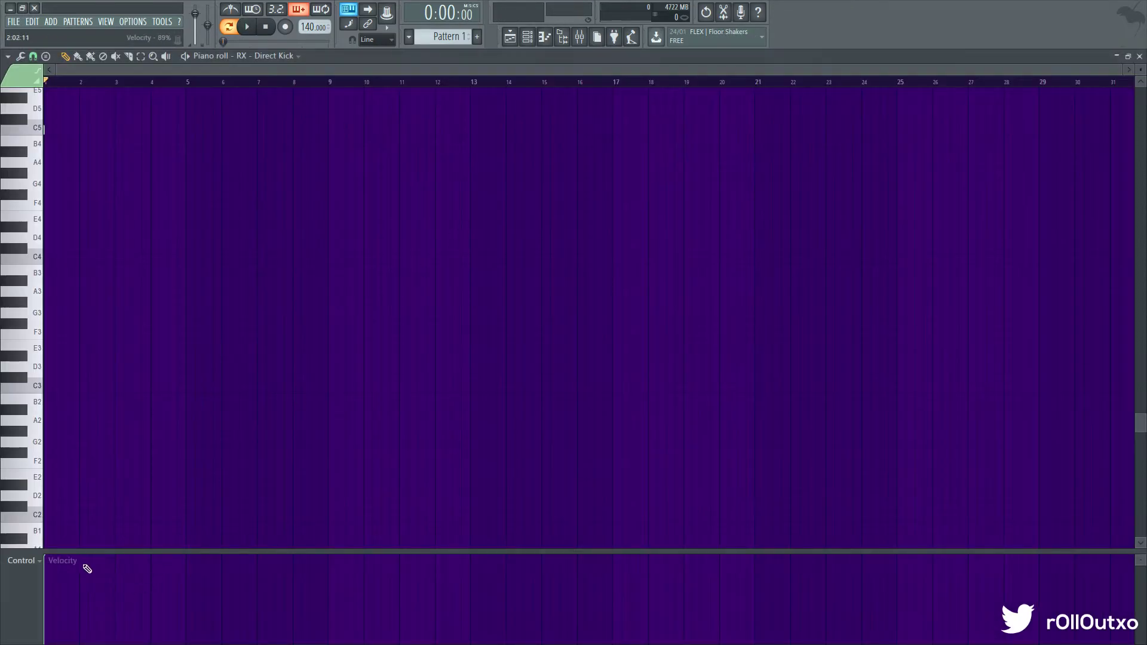
click(1139, 56)
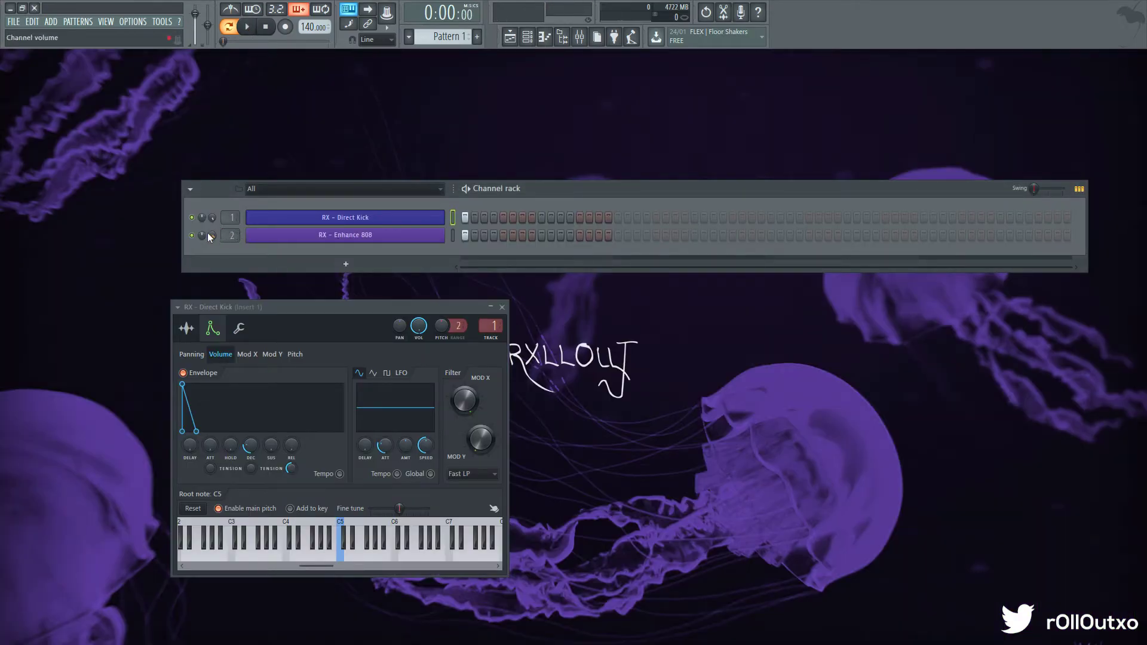
Adjust the attack of the Enhance 808's volume envelope and audition the pattern before and after the change
key(space)
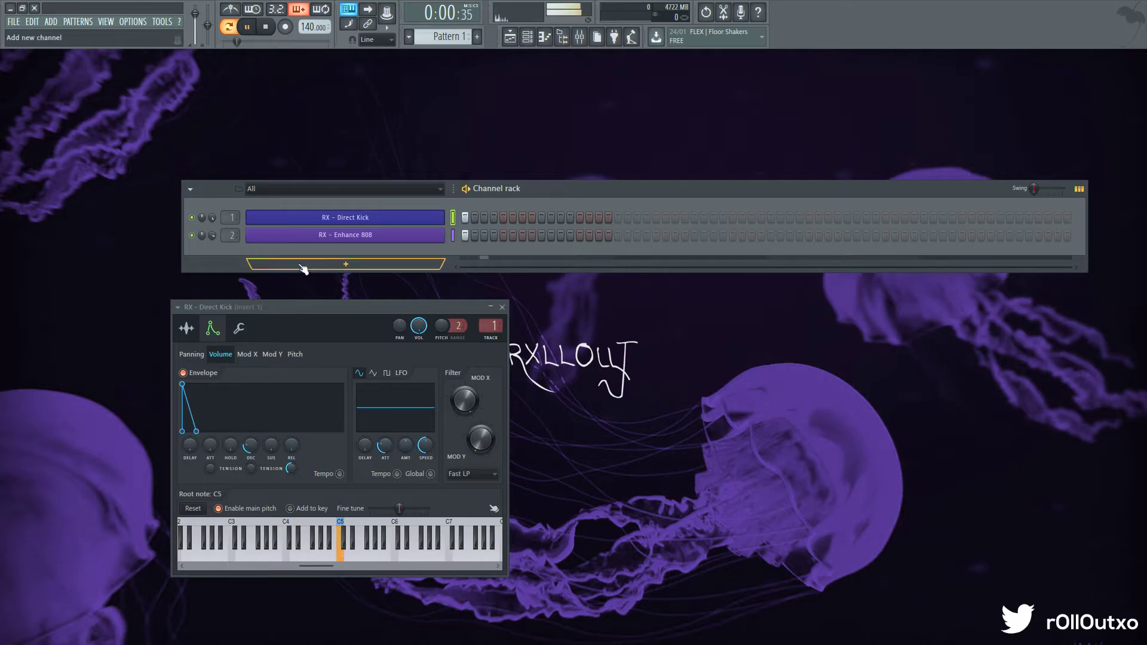
key(space)
click(299, 238)
drag(511, 436, 502, 418)
key(space)
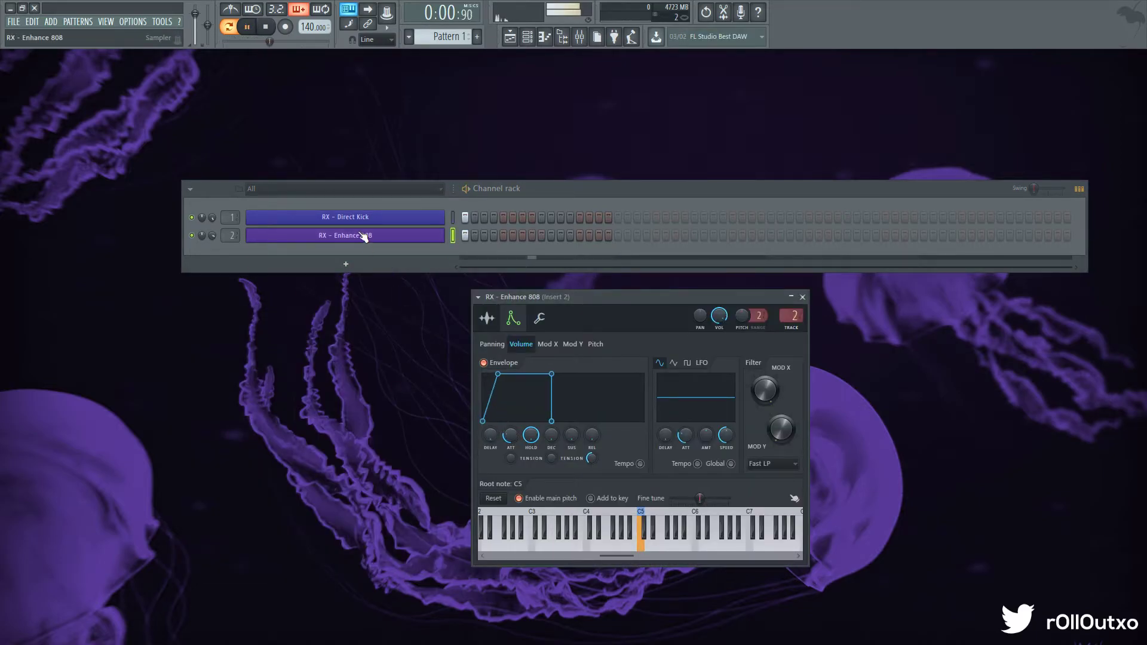
key(space)
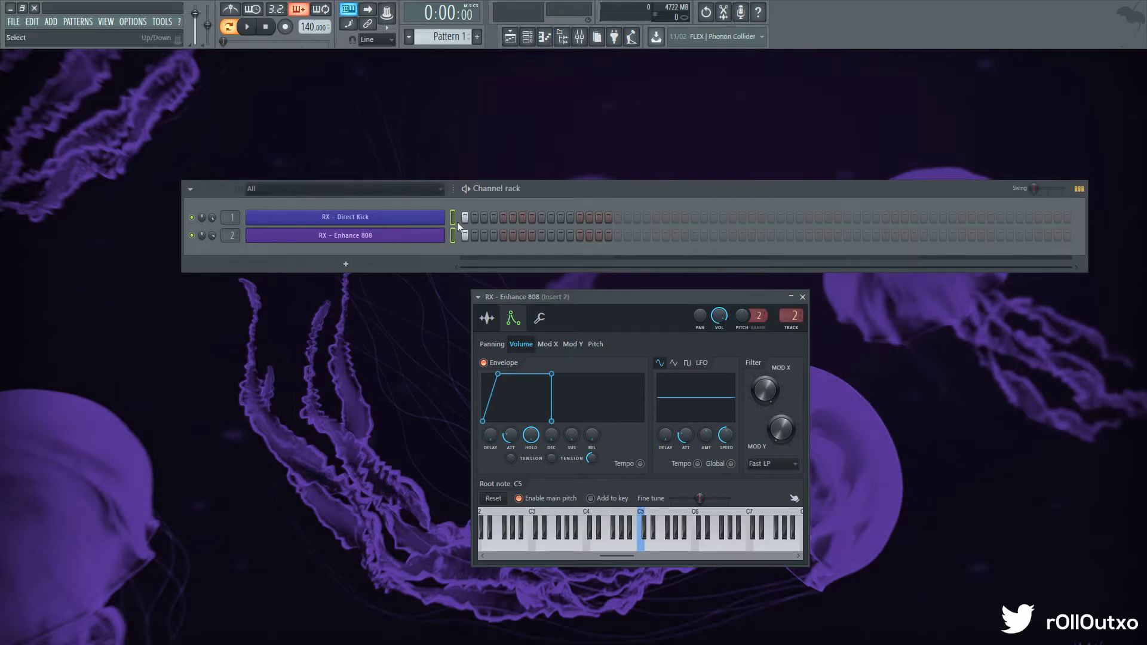
Link the Direct Kick and Enhance 808 channels to mixer tracks 2 and 3
click(579, 36)
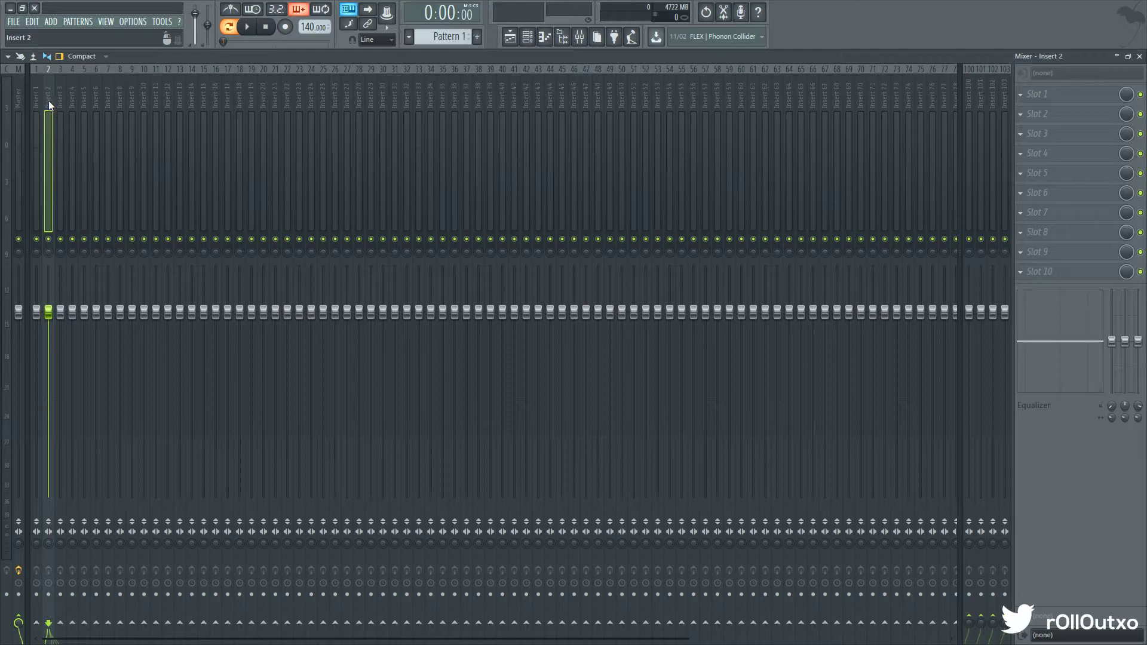
click(205, 171)
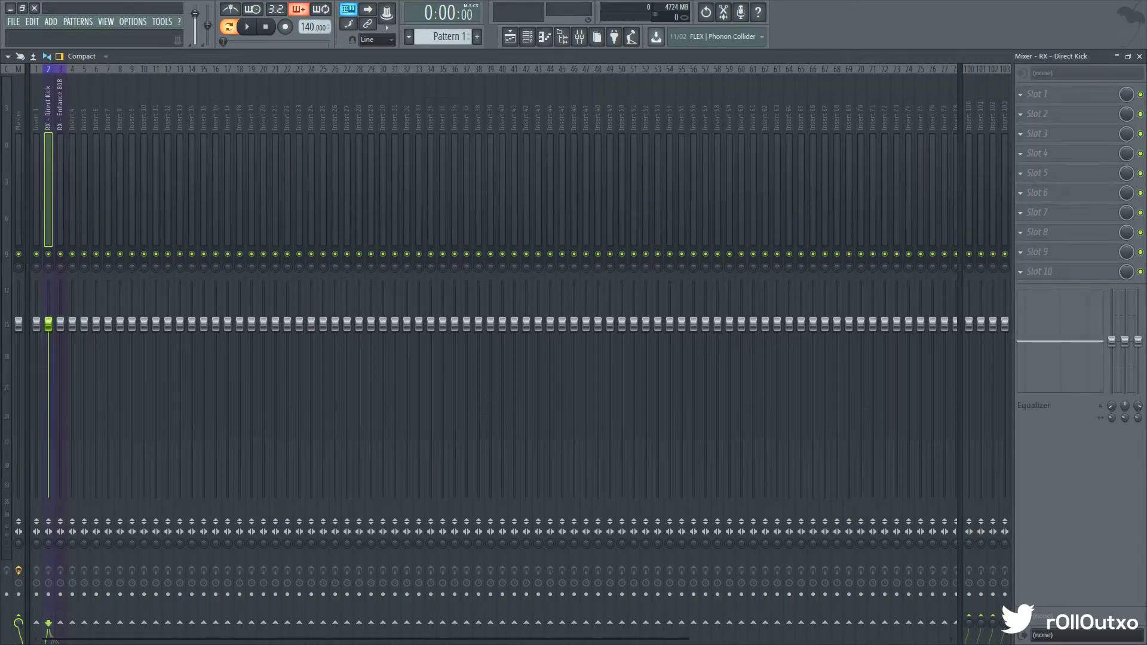
click(1139, 56)
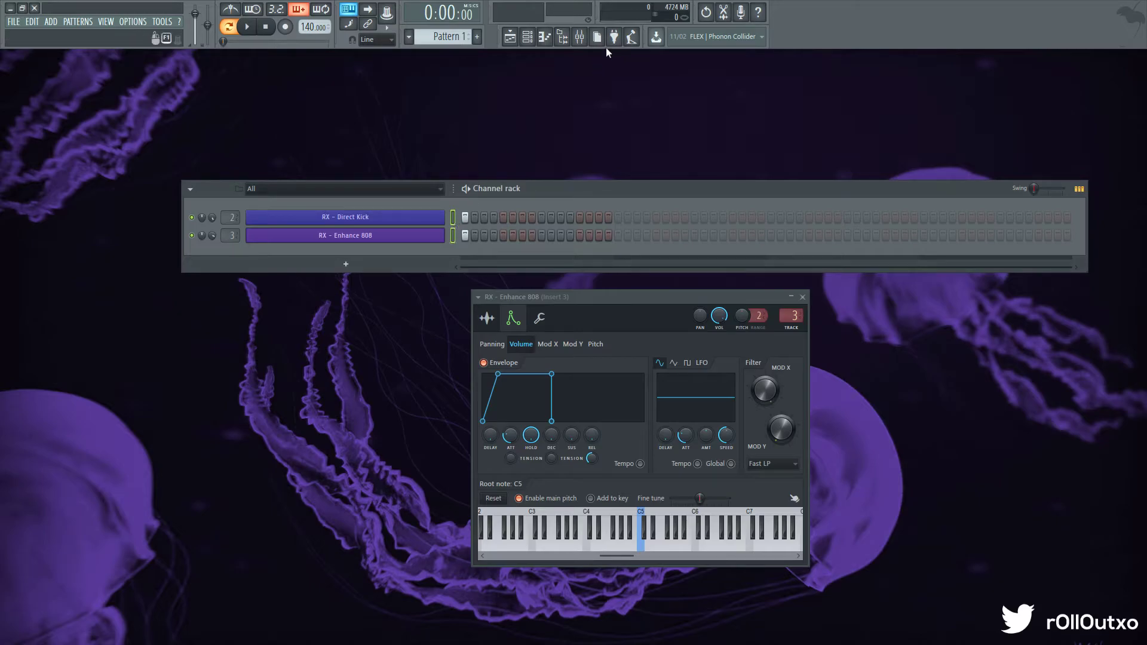
click(579, 36)
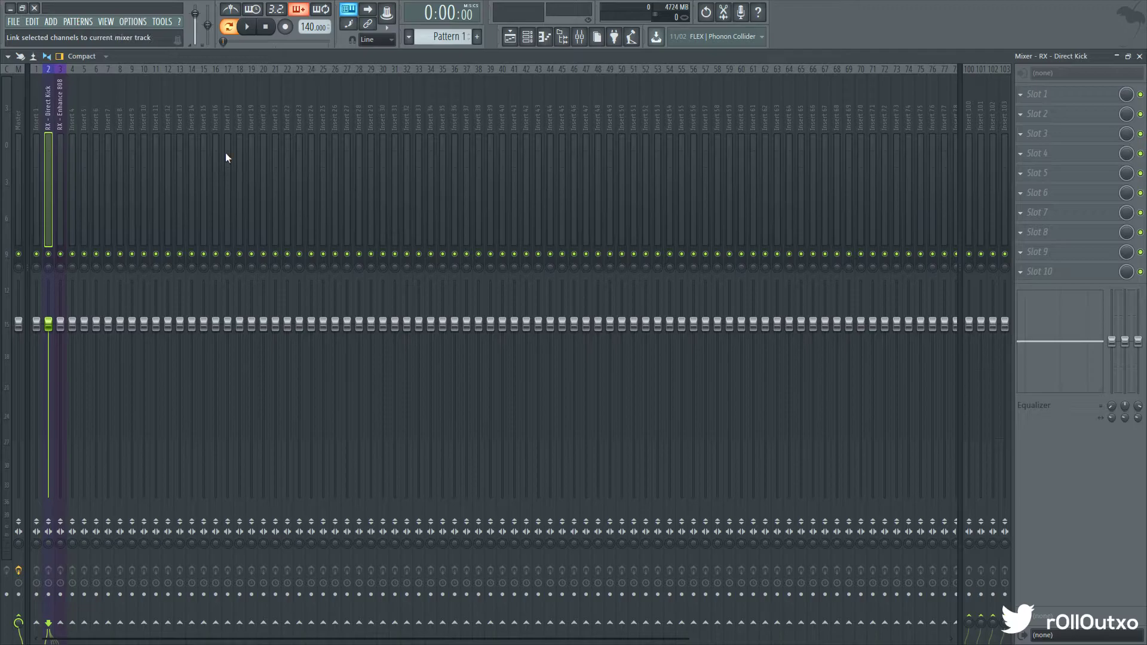
Turn off the volume envelopes of the Direct Kick and Enhance 808 channels
click(1139, 56)
click(316, 216)
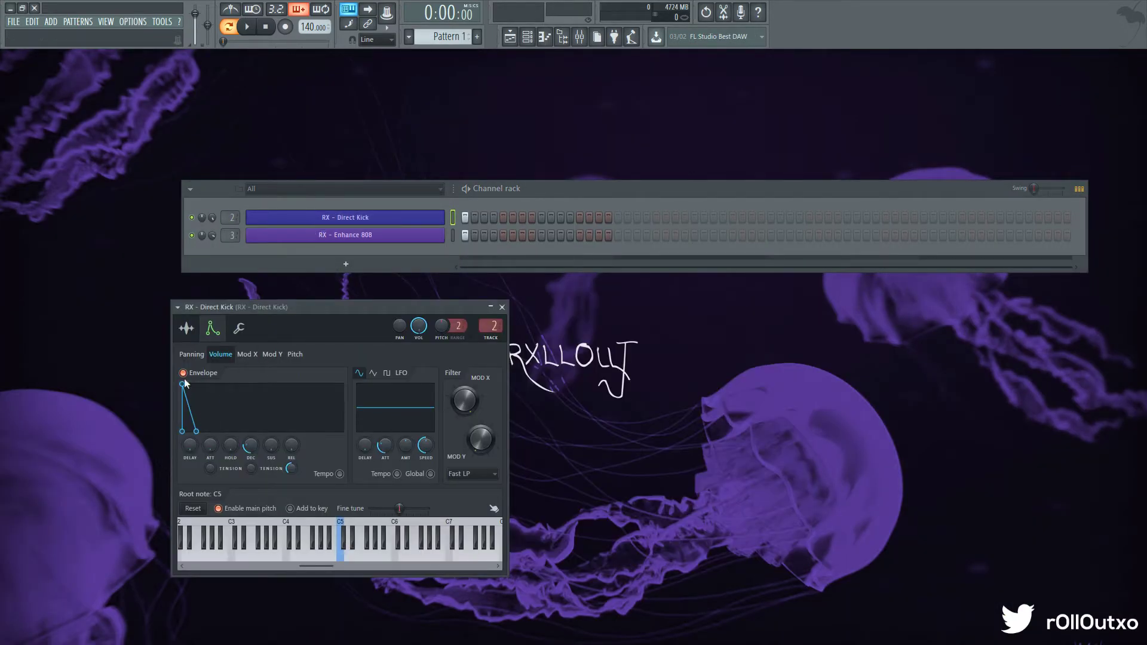
click(334, 234)
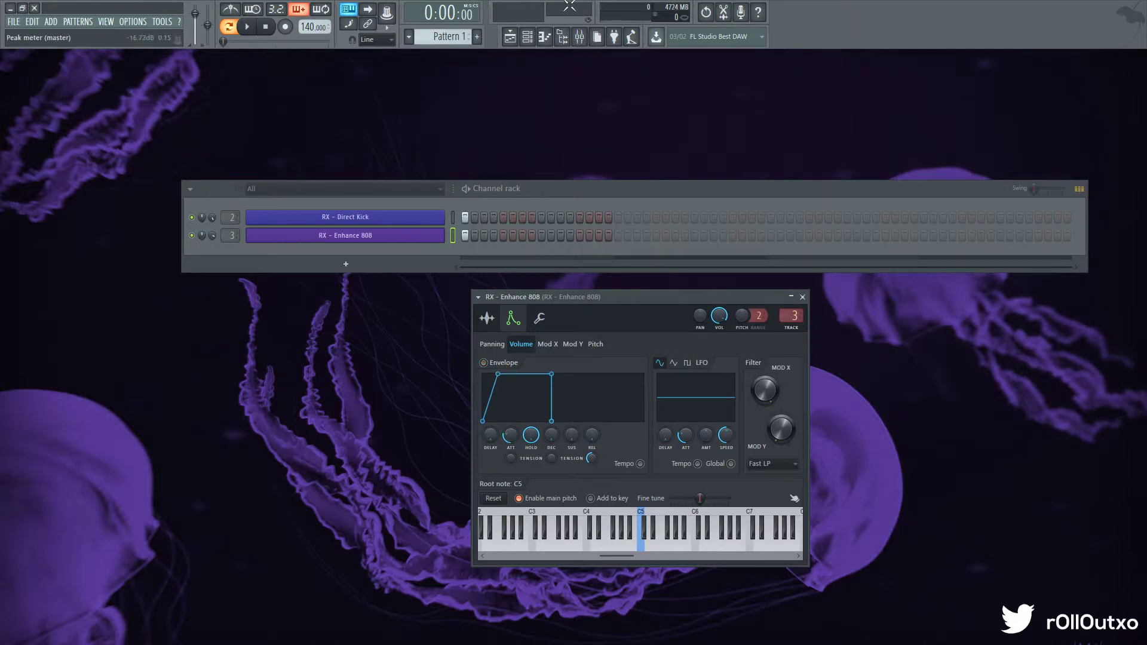
Route the Direct Kick mixer track into the Enhance 808 mixer track
click(579, 36)
click(46, 155)
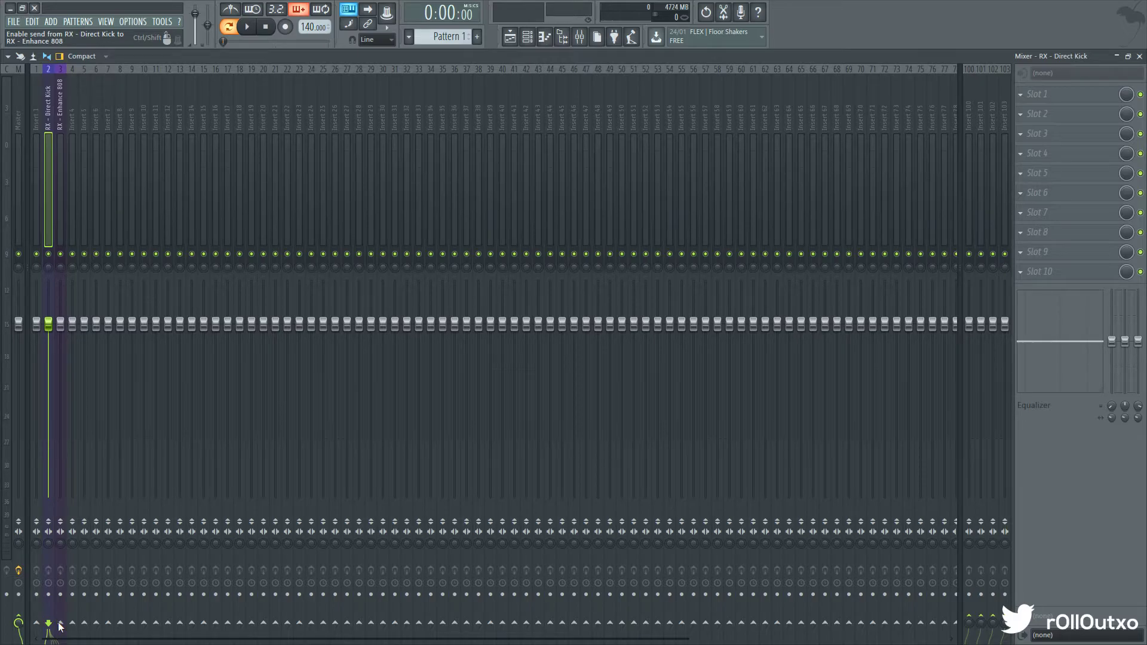
click(136, 600)
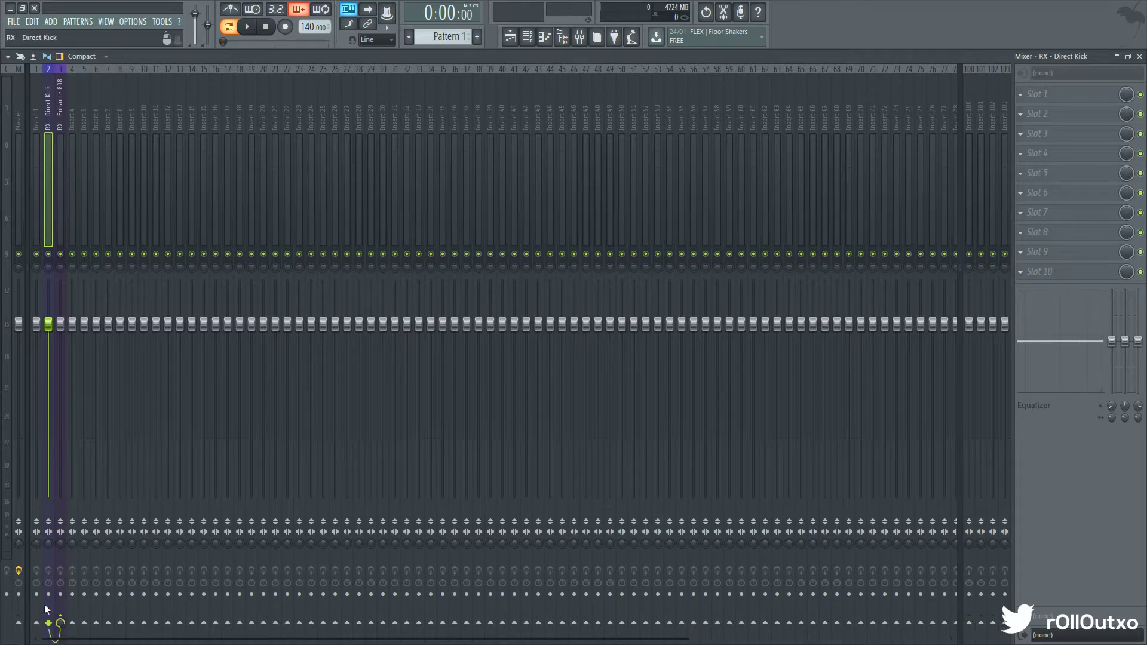
Add Fruity Limiter to the Enhance 808 track's first effect slot, in compressor mode with sidechain input 1
click(62, 175)
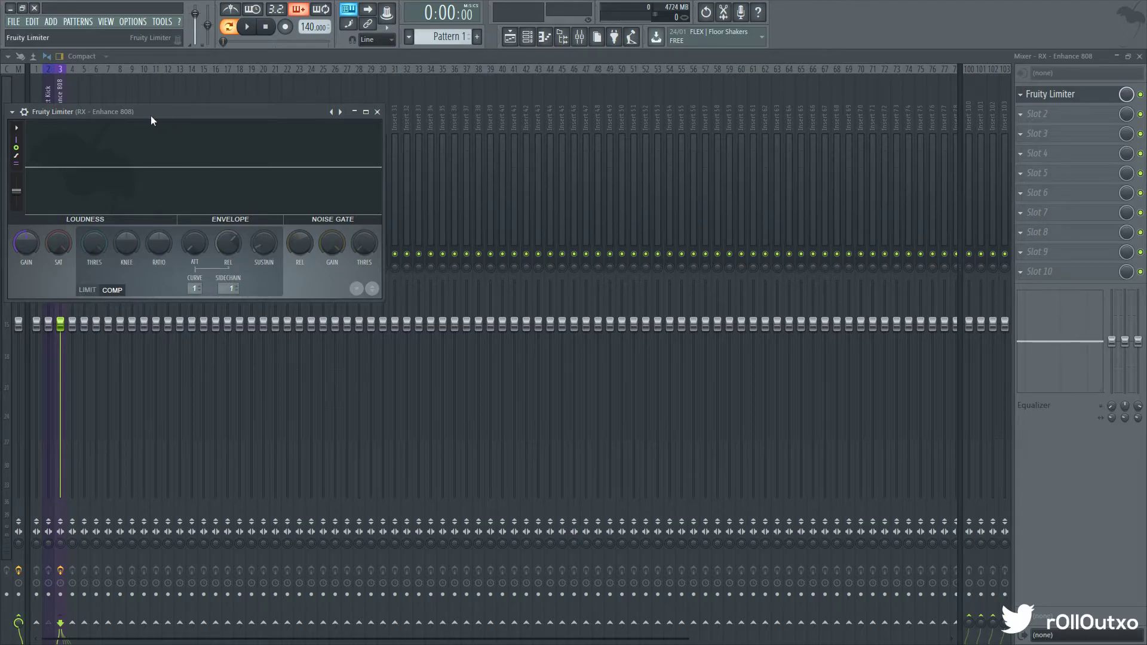
drag(153, 116, 273, 111)
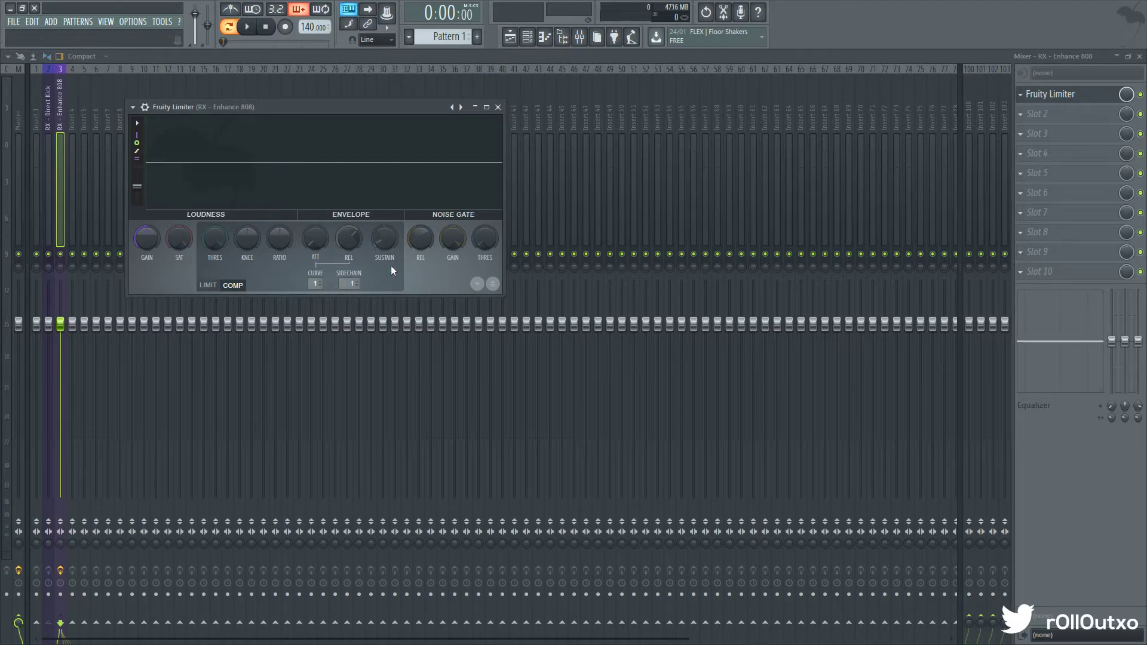
drag(281, 117, 344, 122)
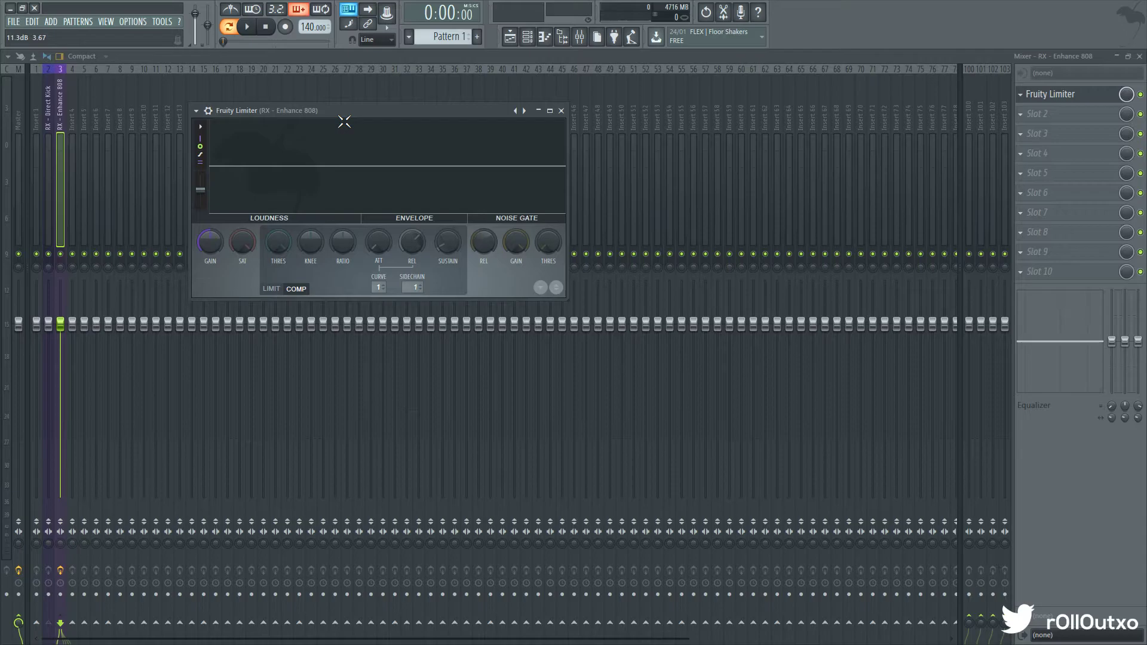
click(271, 289)
click(303, 292)
Lower the threshold and raise the ratio of the Enhance 808's compressor, and audition the pattern
drag(275, 245, 275, 277)
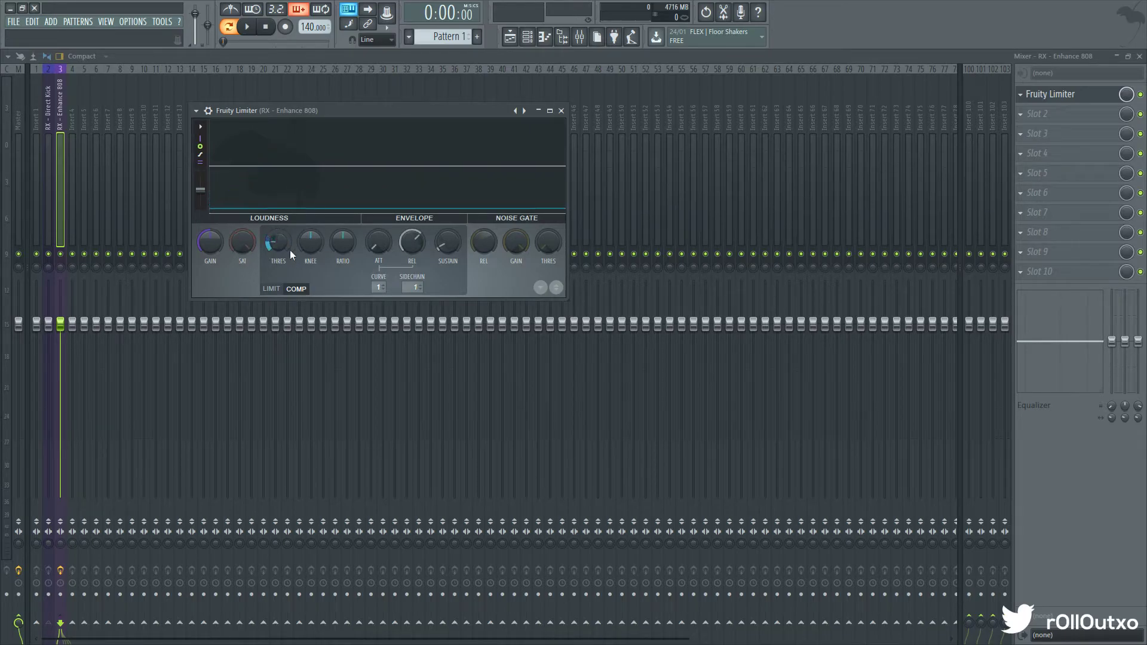
mouse_move(345, 246)
mouse_down()
mouse_move(346, 236)
mouse_move(345, 247)
mouse_up()
key(space)
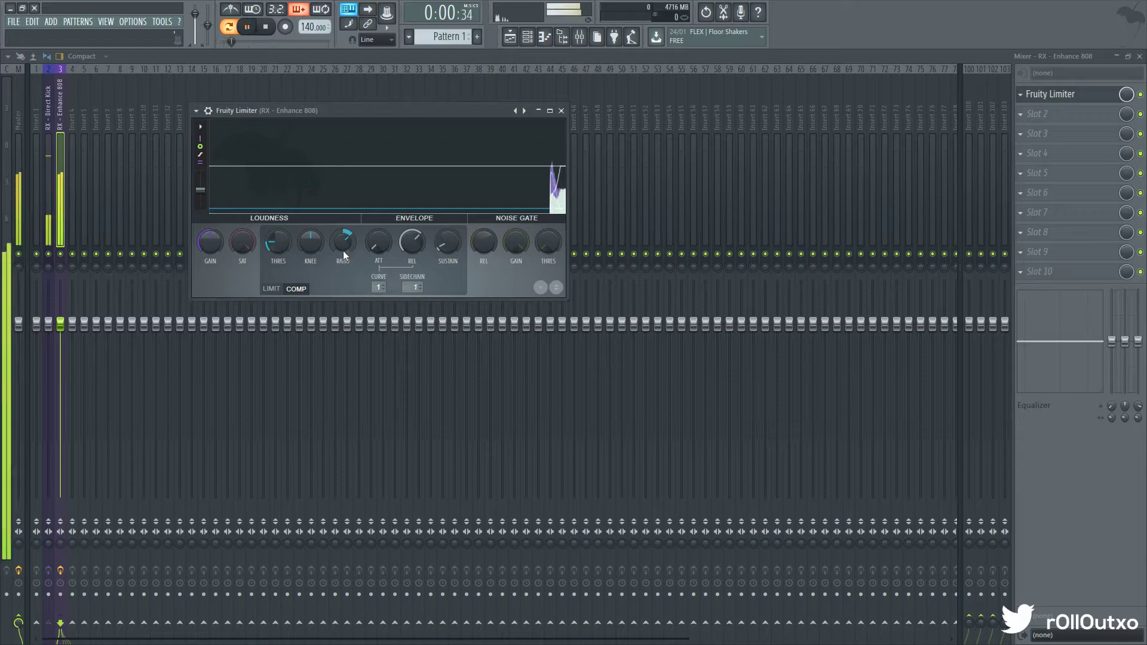
key(space)
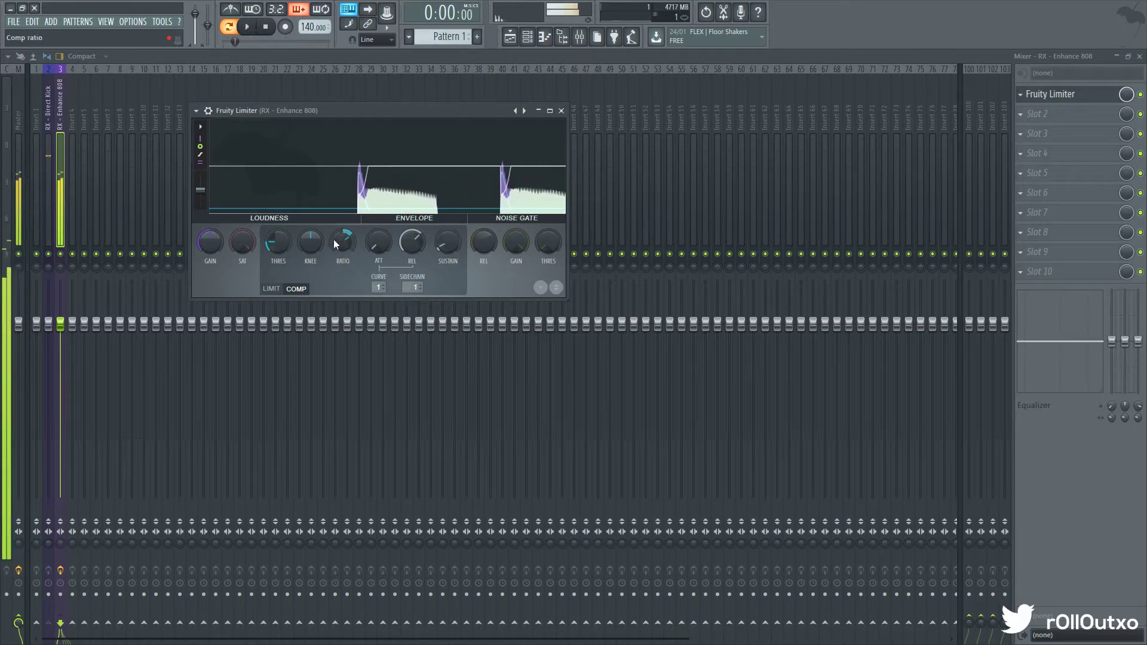
Lower the compressor's threshold further and try a neutral and a higher ratio while replaying the pattern
drag(282, 234, 349, 263)
key(space)
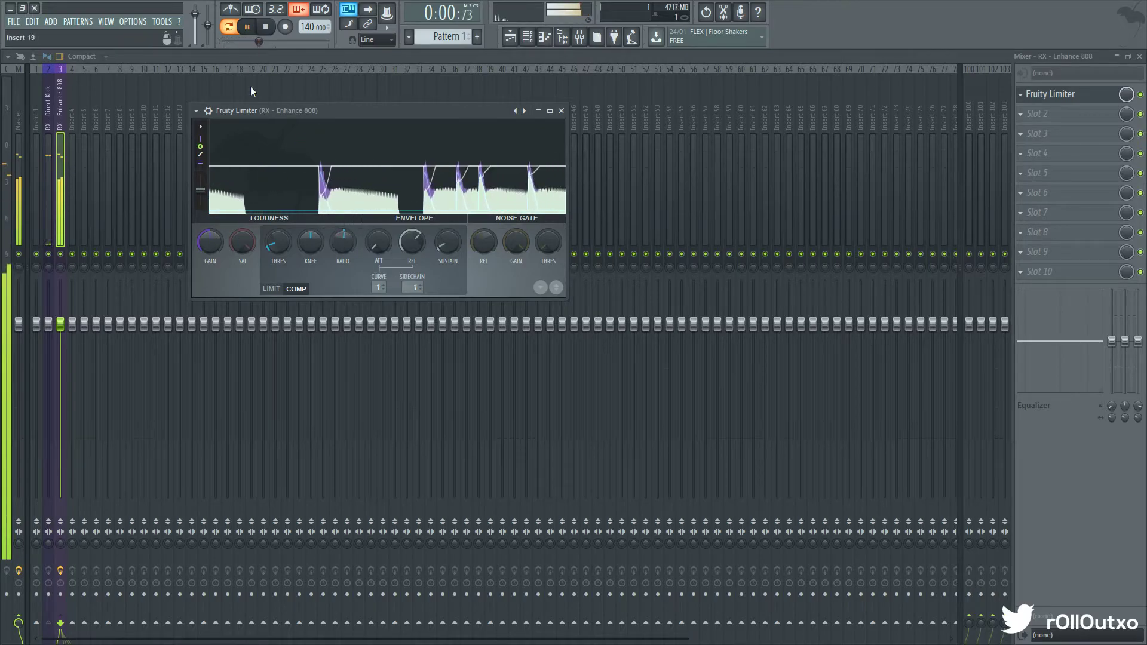
click(267, 25)
drag(345, 244, 344, 229)
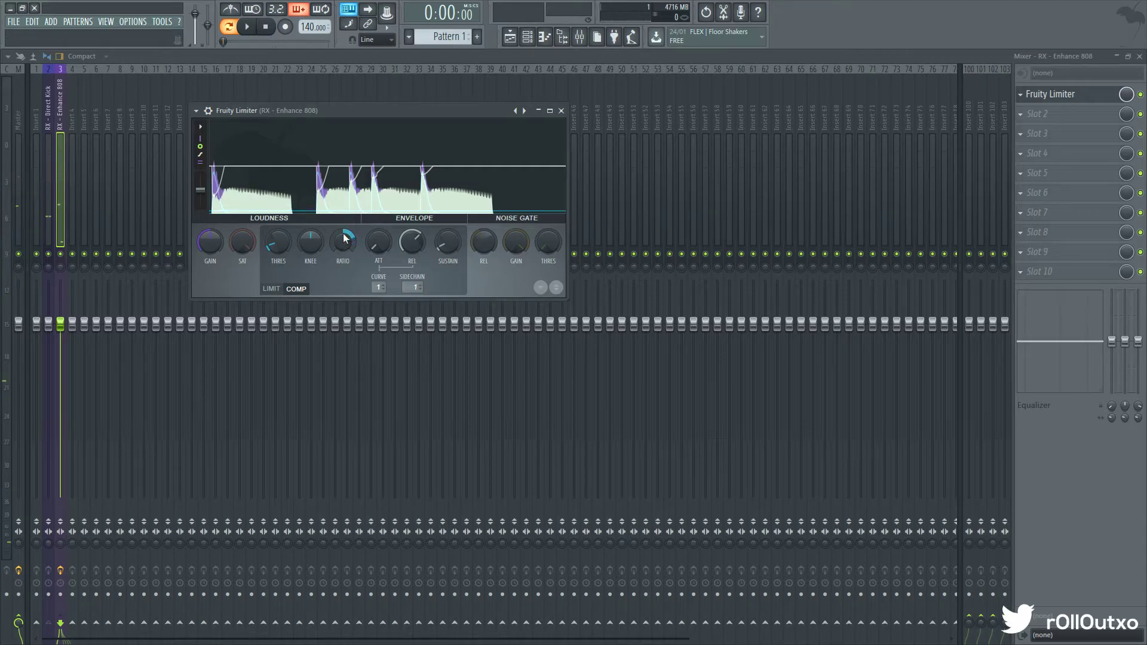
key(space)
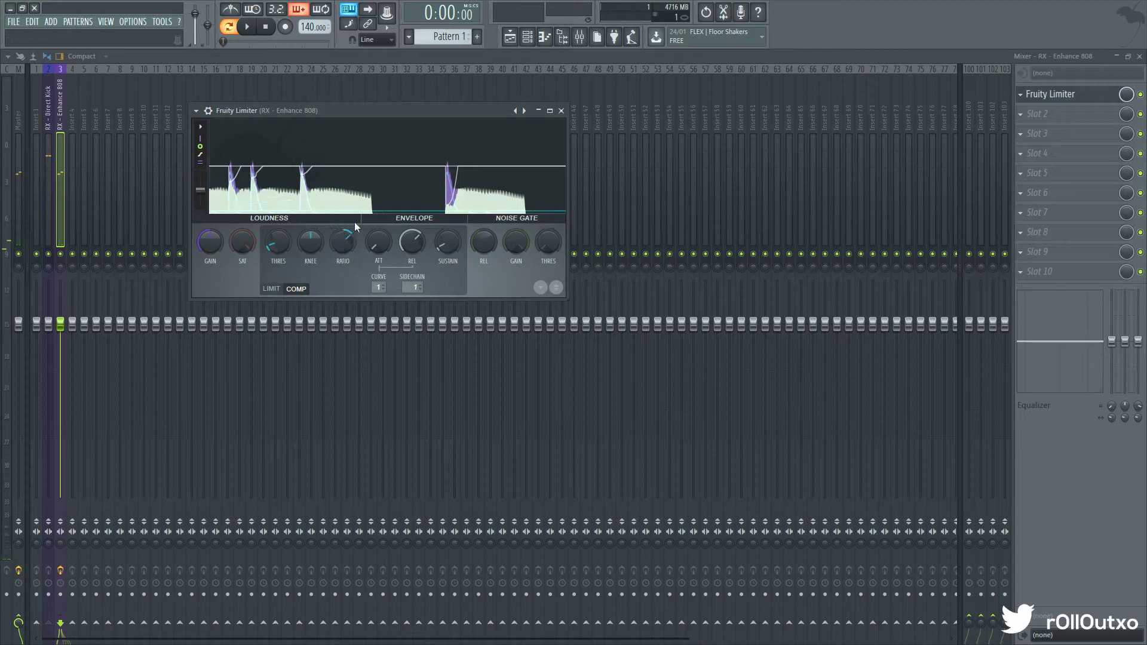
Fine-tune the compressor with a slightly lower threshold and a reduced ratio, and play the result
drag(274, 246, 274, 254)
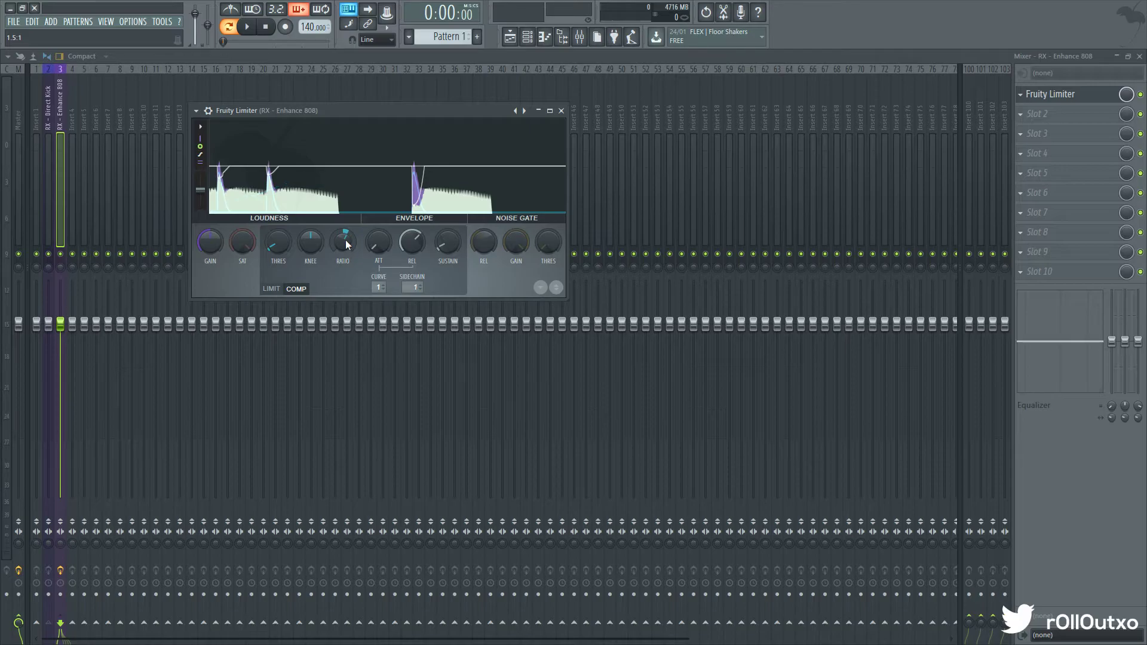
drag(383, 107, 417, 112)
key(space)
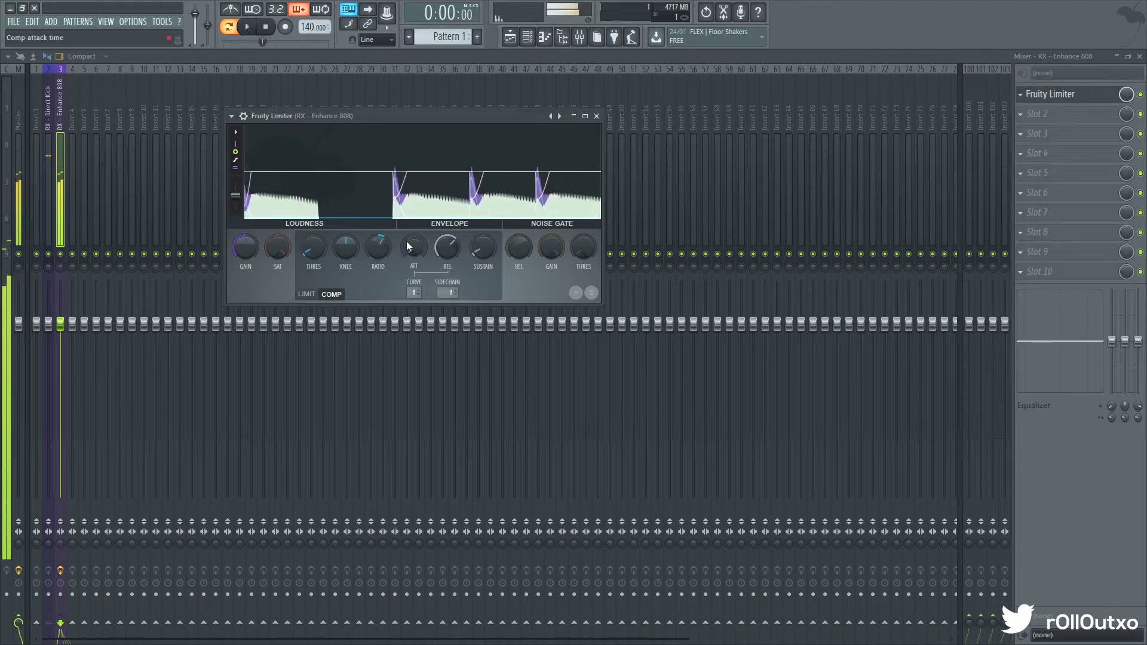
Lower the Direct Kick's mixer fader and, slightly, the Enhance 808's fader while the pattern plays
key(space)
mouse_move(48, 325)
mouse_down()
mouse_move(49, 341)
mouse_move(61, 331)
mouse_up()
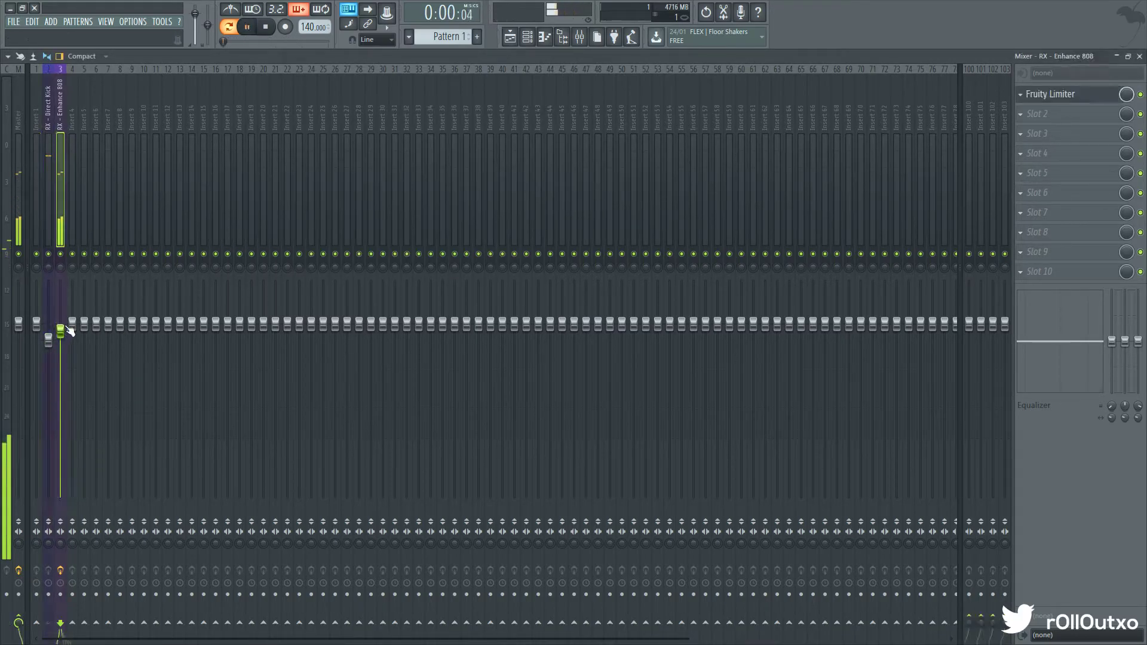
key(space)
Play the pattern with the Master track selected and inspect its Fruity Limiter
click(19, 203)
key(space)
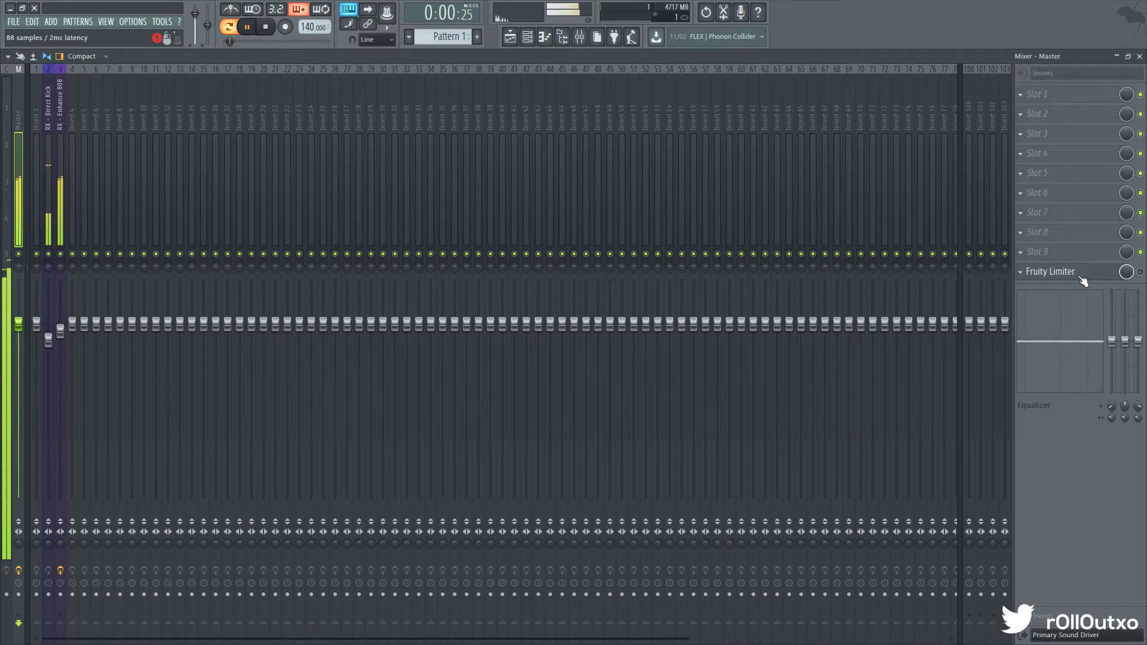
click(1102, 272)
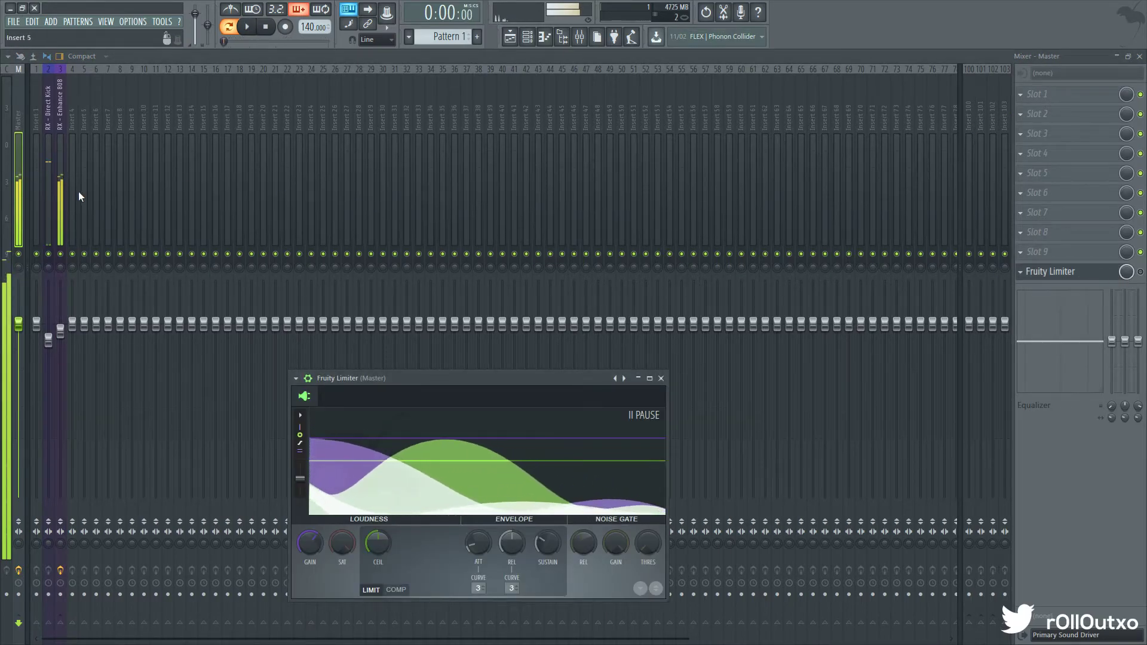
Reopen the Enhance 808's Fruity Limiter, readjust the compression ratio and audition the pattern
click(60, 194)
click(1099, 97)
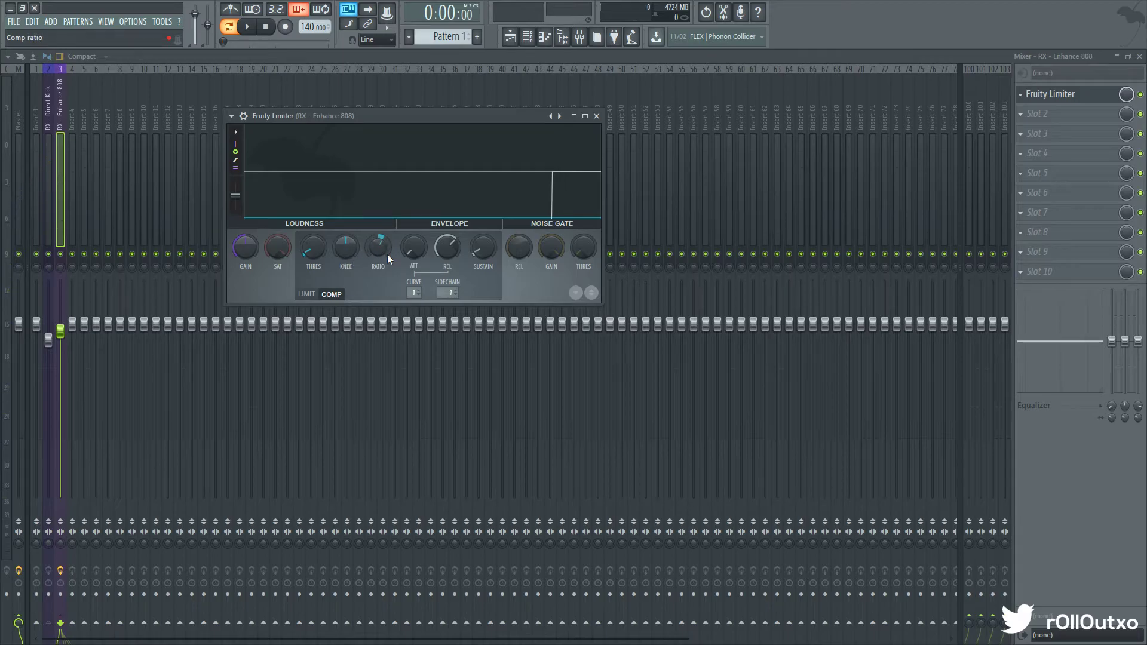
drag(415, 114, 446, 113)
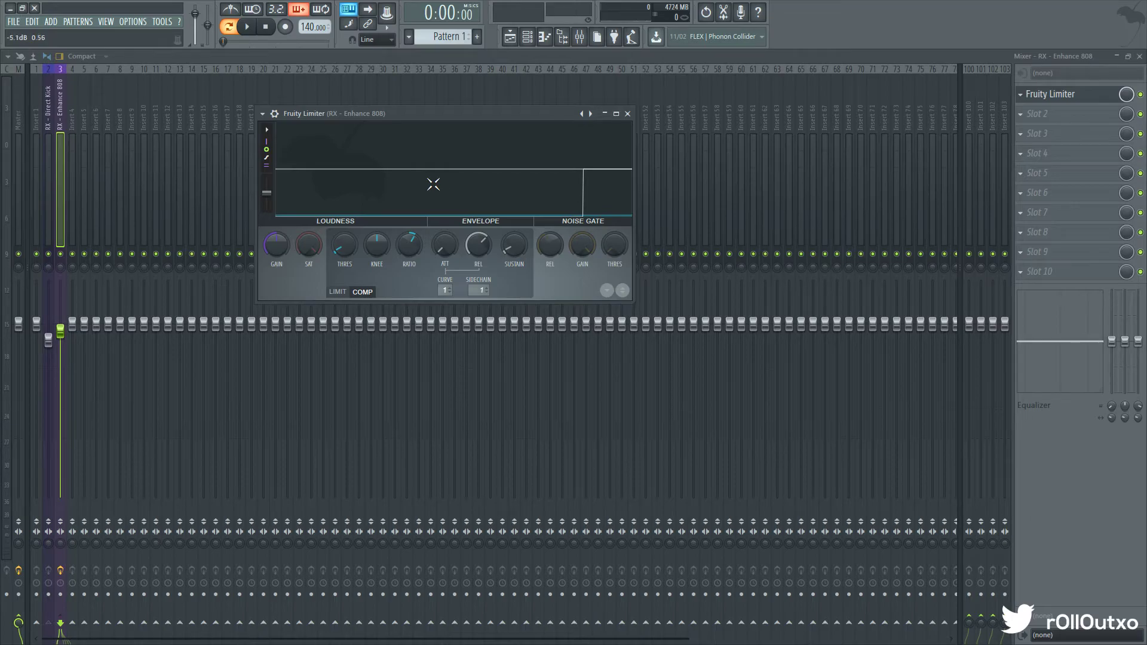
drag(497, 150, 402, 171)
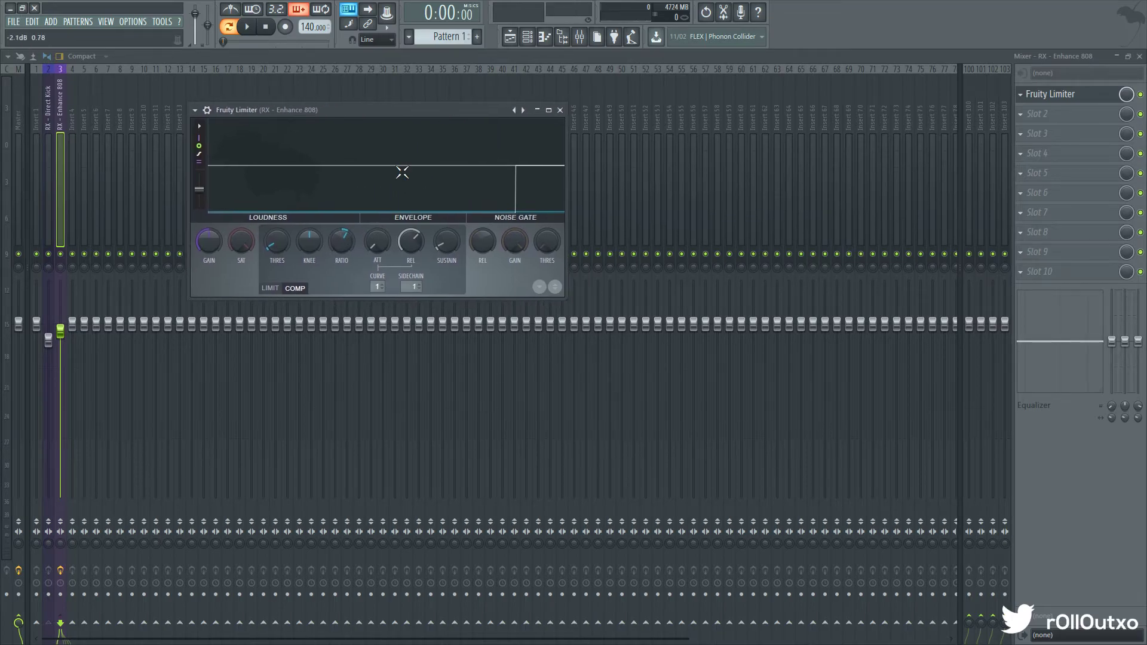
drag(341, 240, 341, 235)
key(space)
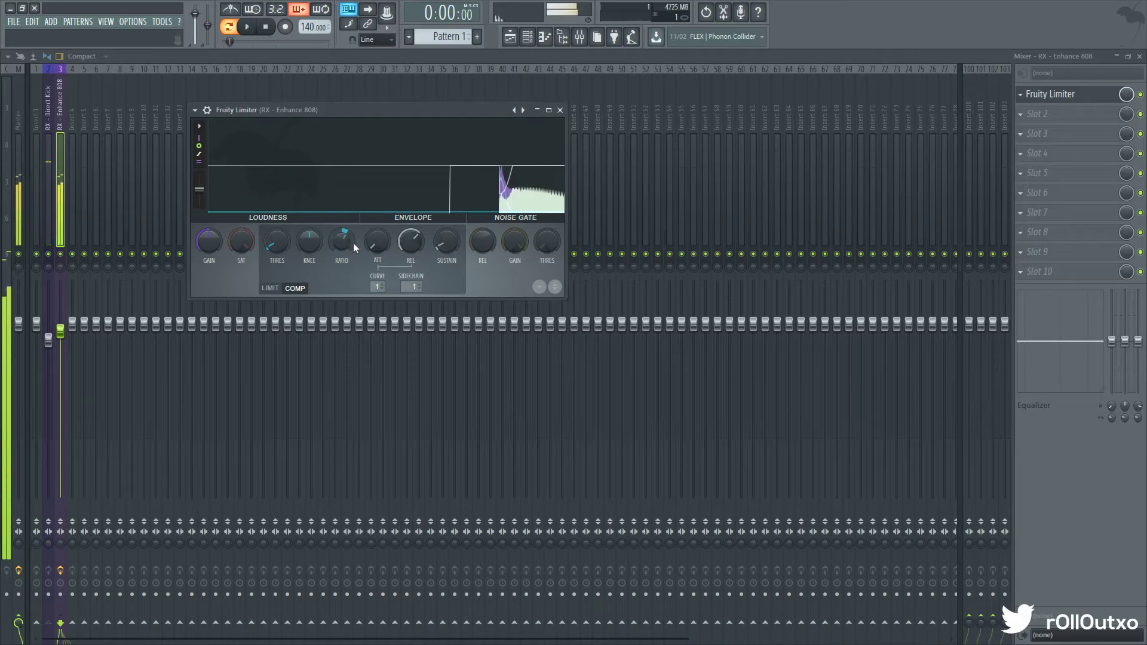
key(space)
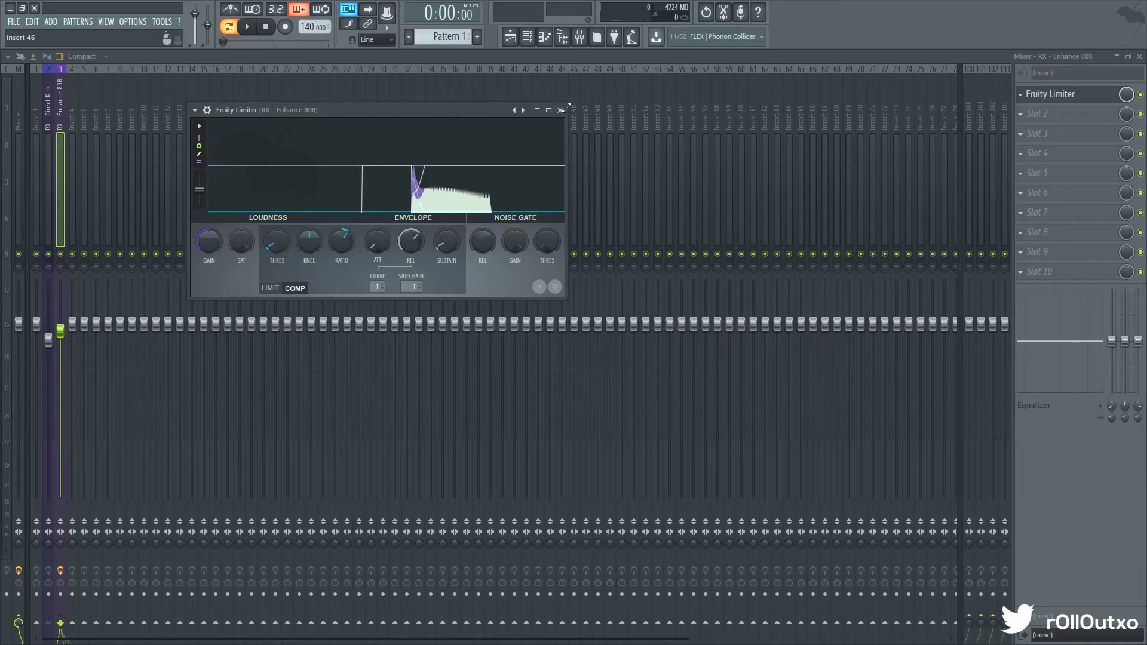
Lower the Direct Kick's mixer fader further and add Fruity parametric EQ 2 to its first effect slot
key(Escape)
drag(50, 347, 50, 357)
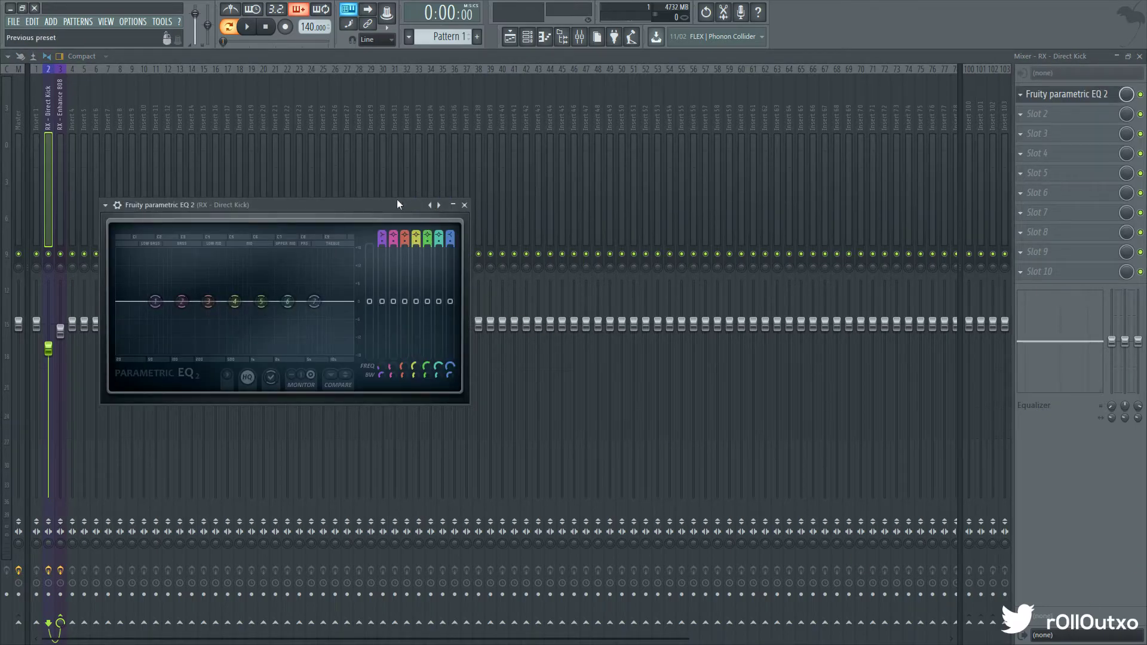
Load a preset with high-pass and low-pass bands in the Direct Kick's Fruity parametric EQ 2 and audition the pattern
click(501, 315)
key(space)
key(space)
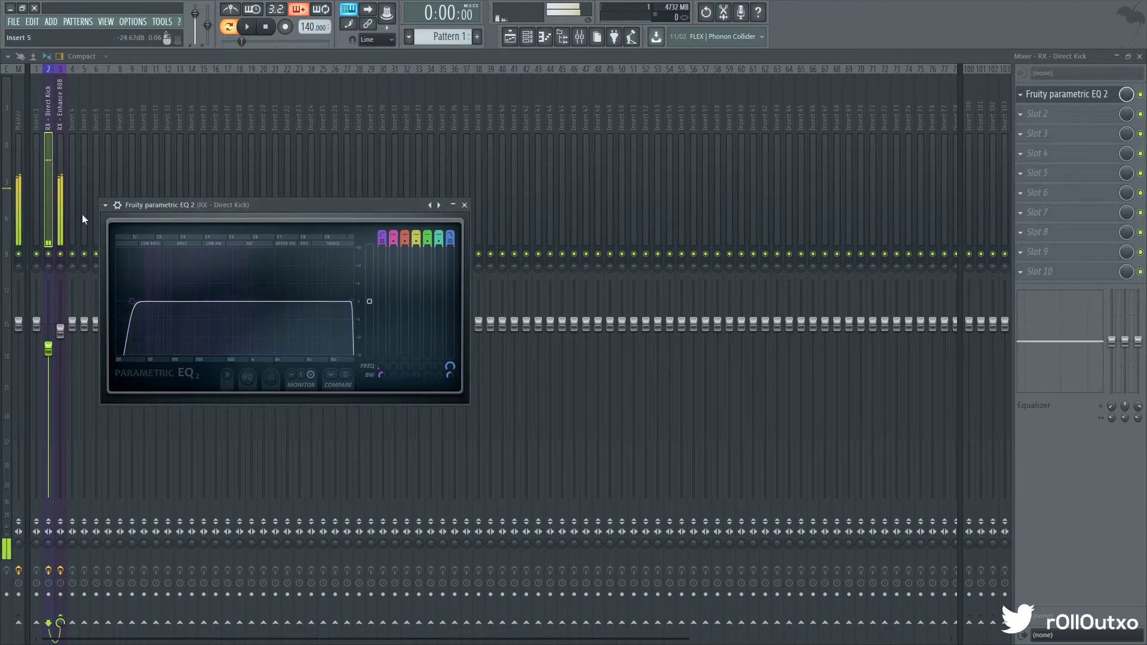
Isolate the Direct Kick and Enhance 808 mixer tracks, audition them together, and mute the Enhance 808
right_click(49, 255)
key(space)
click(41, 352)
click(46, 356)
key(space)
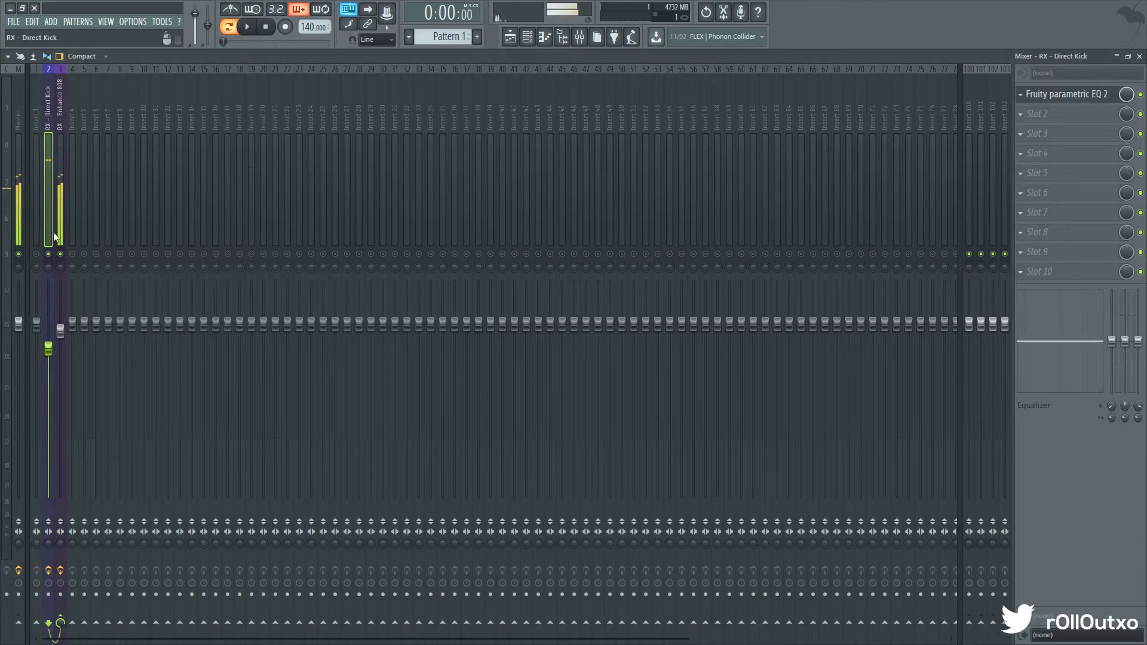
click(62, 254)
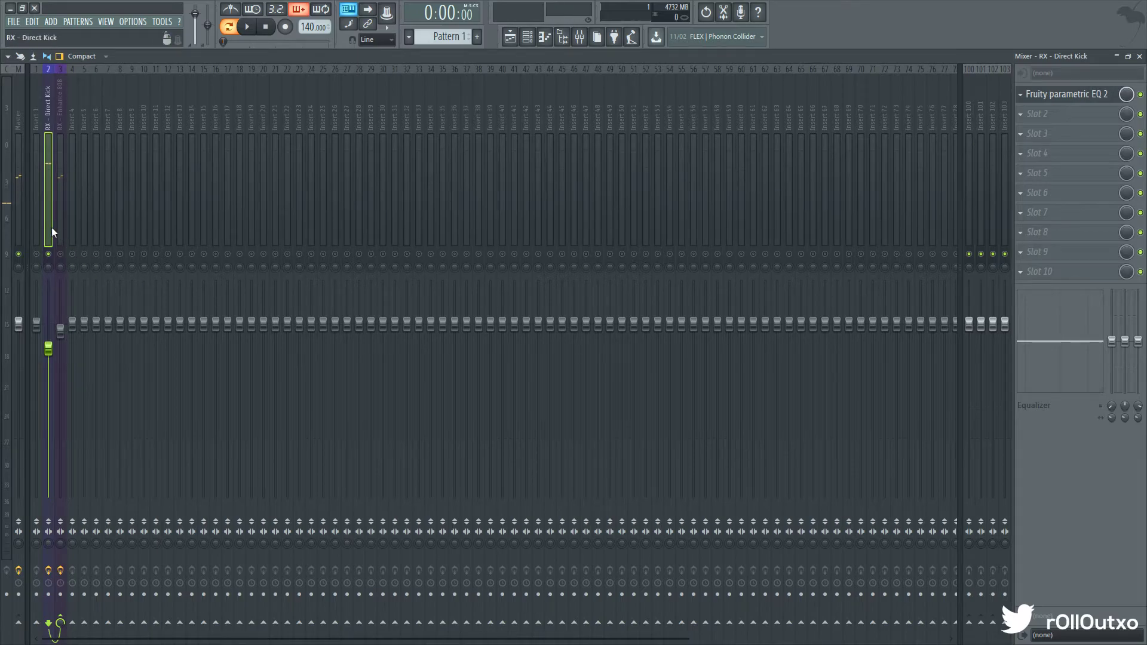
Reopen the Direct Kick's EQ, audition the pattern, and unmute the Enhance 808 track
click(1063, 93)
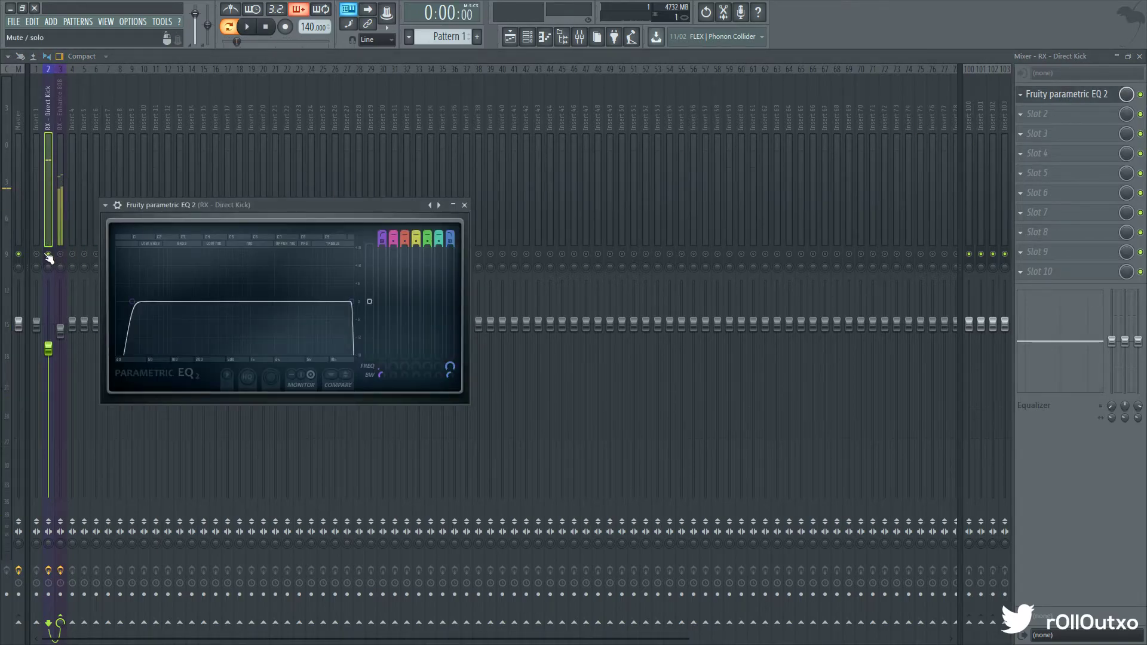
key(space)
key(space)
key(space)
key(Escape)
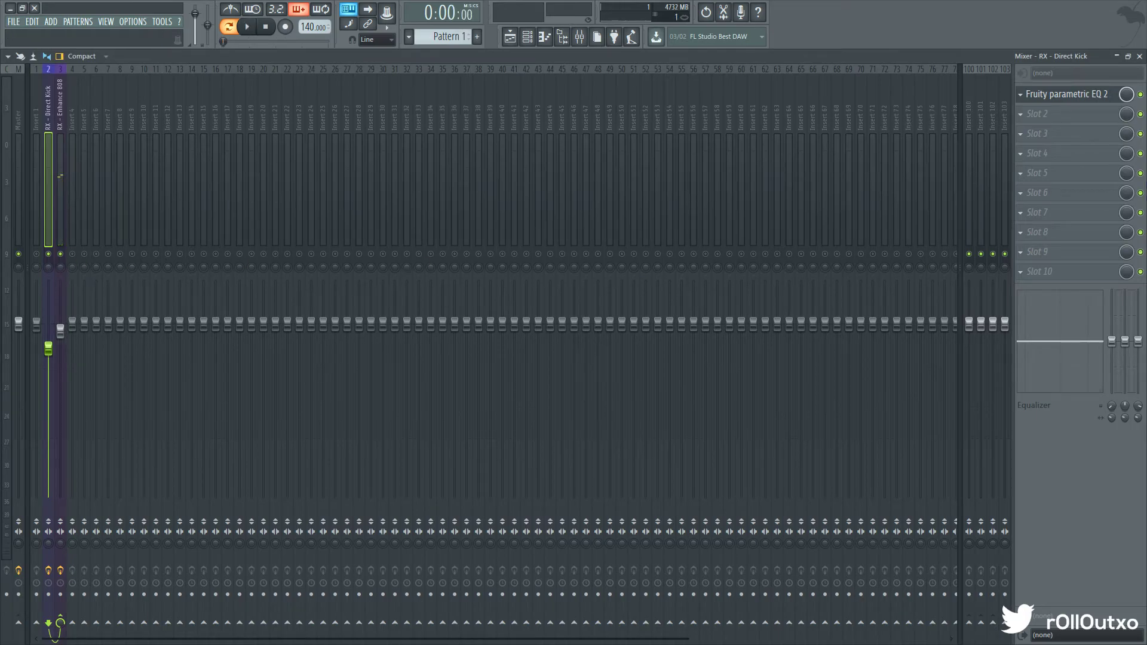
Bypass the Fruity Limiter on the Enhance 808 track and lower that track's fader while the pattern plays
click(62, 228)
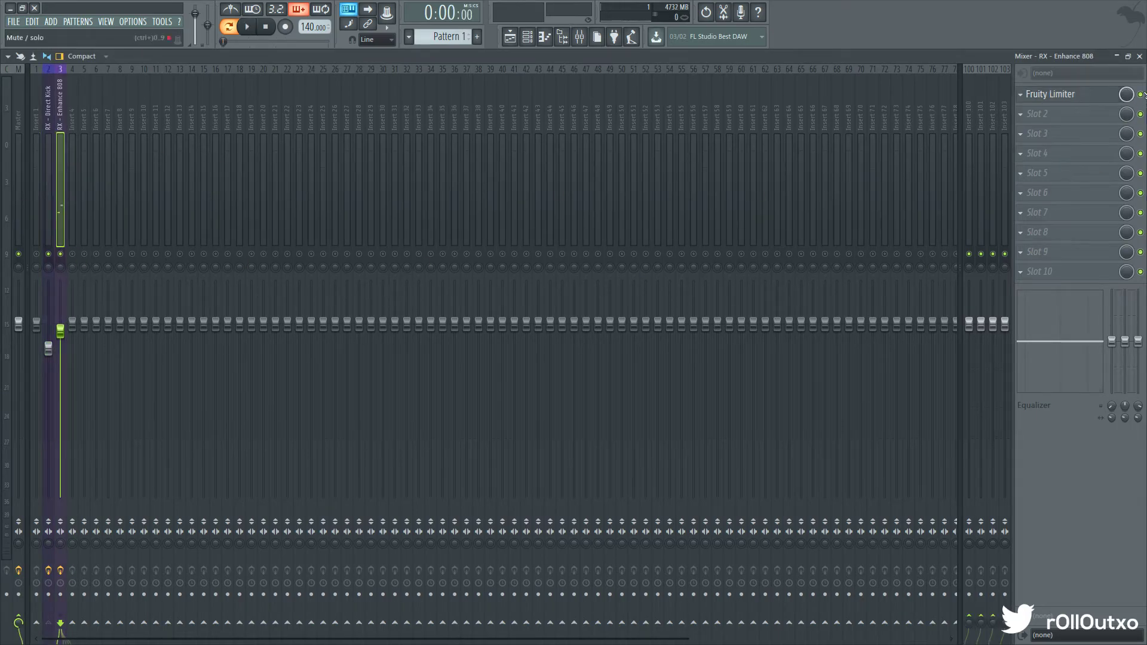
click(1141, 95)
key(space)
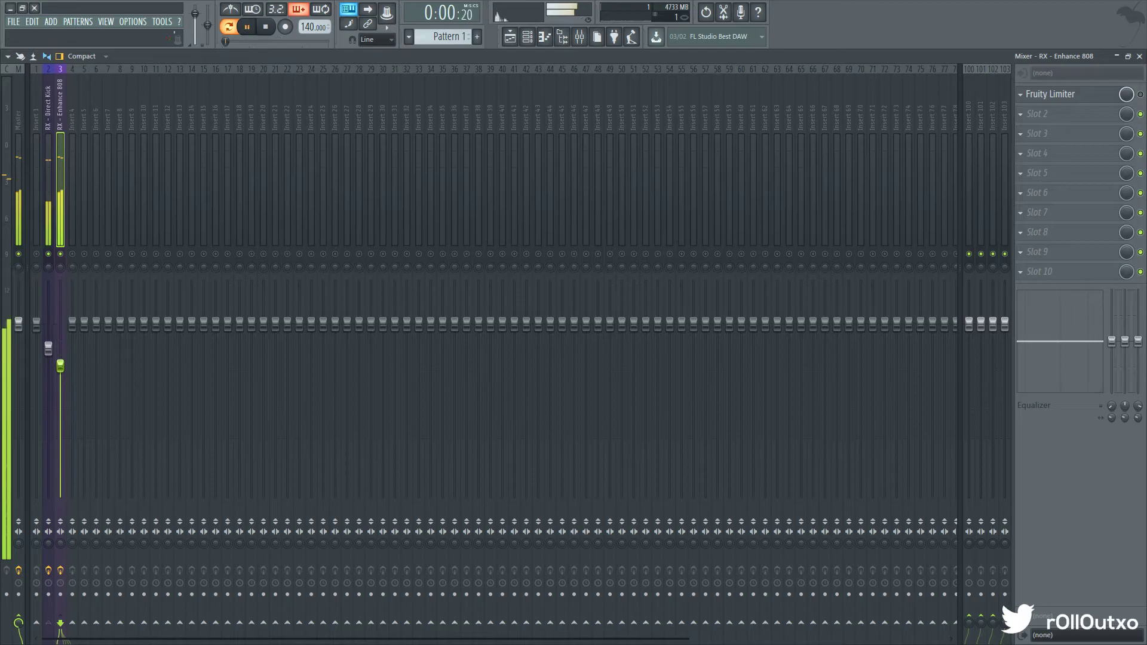
Open the Direct Kick's EQ and raise its high-pass band to about 52 Hz
click(50, 201)
click(1103, 105)
key(space)
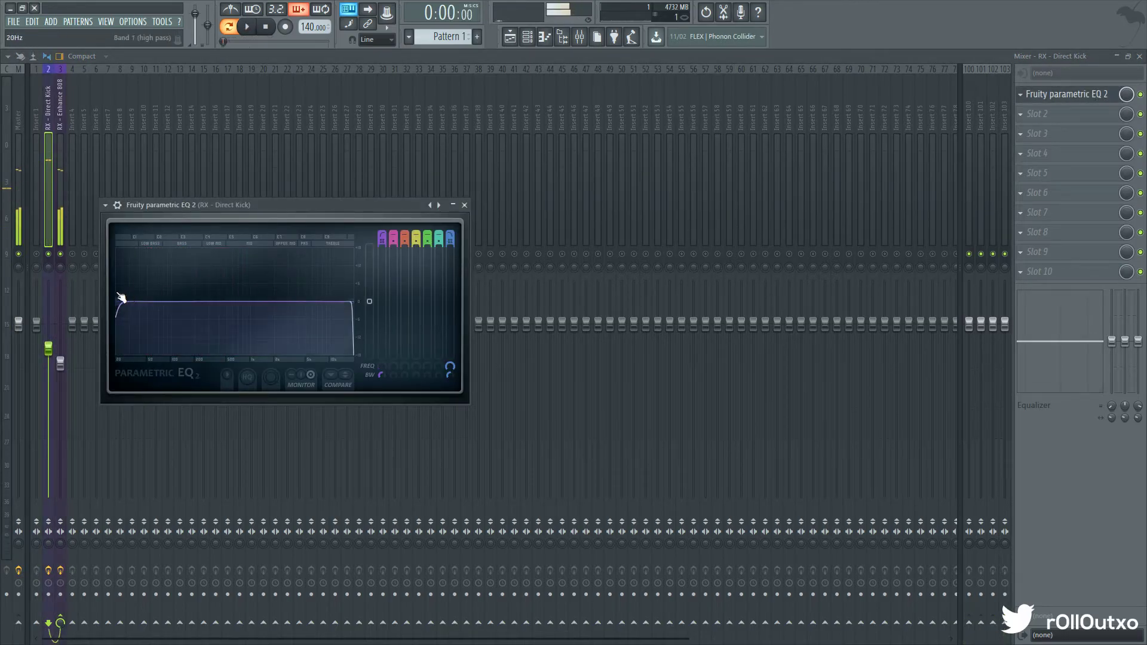
key(space)
drag(127, 306, 147, 301)
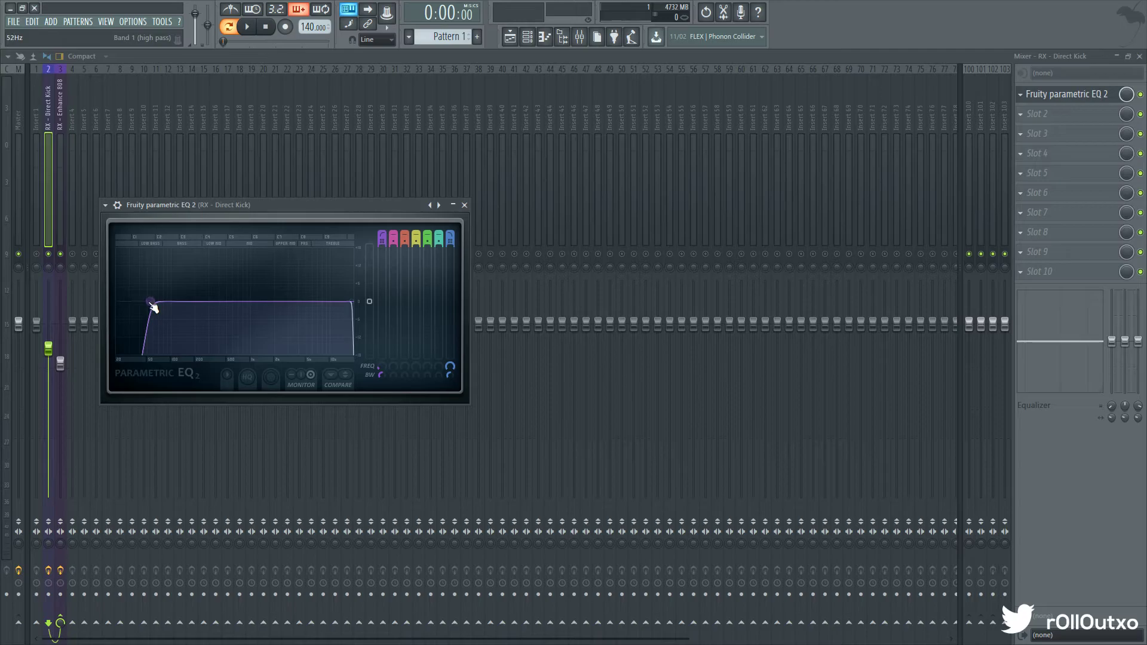
Adjust the Direct Kick's high-pass band to 50 Hz with a 45% bandwidth while auditioning the pattern
key(space)
scroll(147, 300, down, 4)
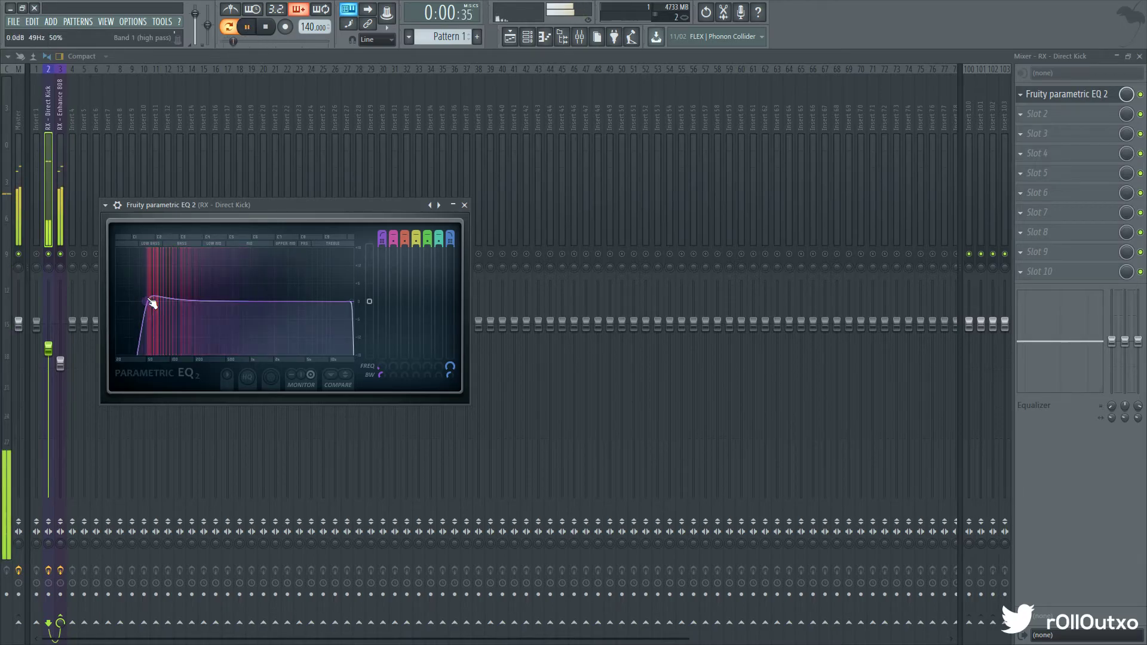
key(space)
scroll(152, 303, down, 2)
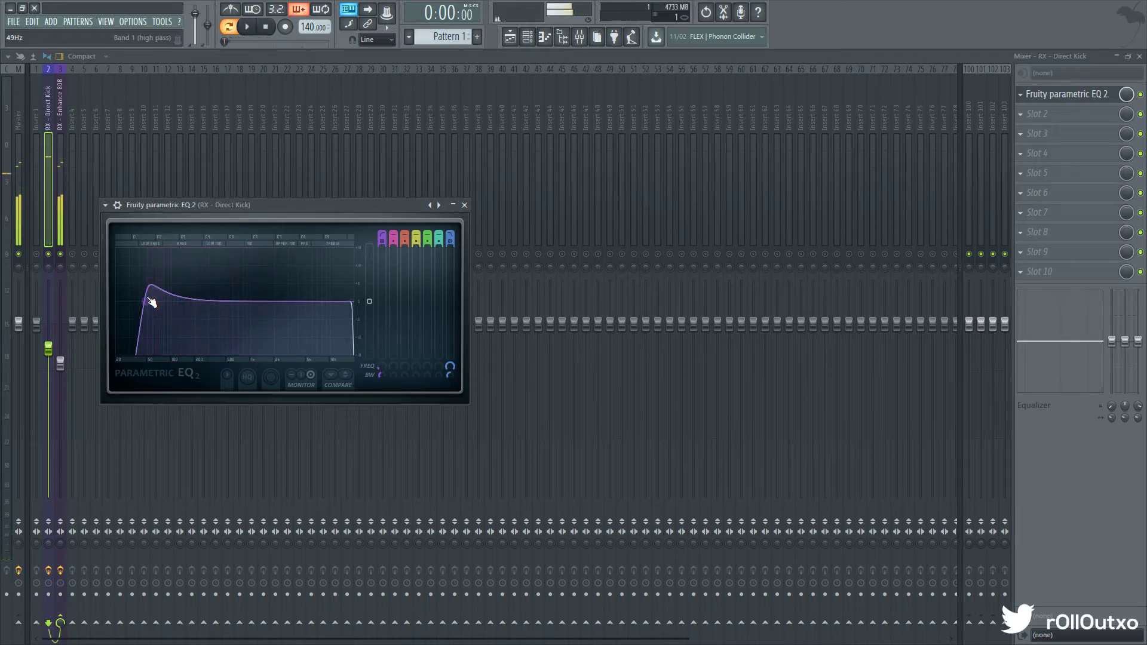
drag(153, 305, 163, 300)
key(space)
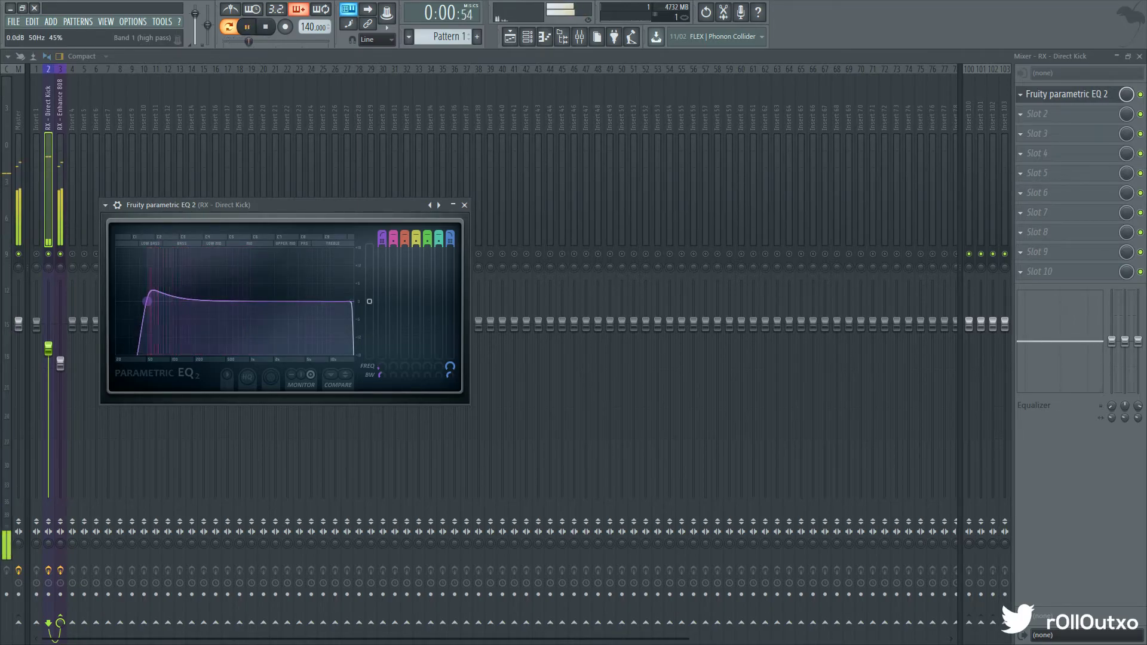
key(space)
Add Fruity parametric EQ 2 to the Enhance 808's second slot, with the high-pass at the lowest frequencies and the low-pass at 2592 Hz
click(57, 227)
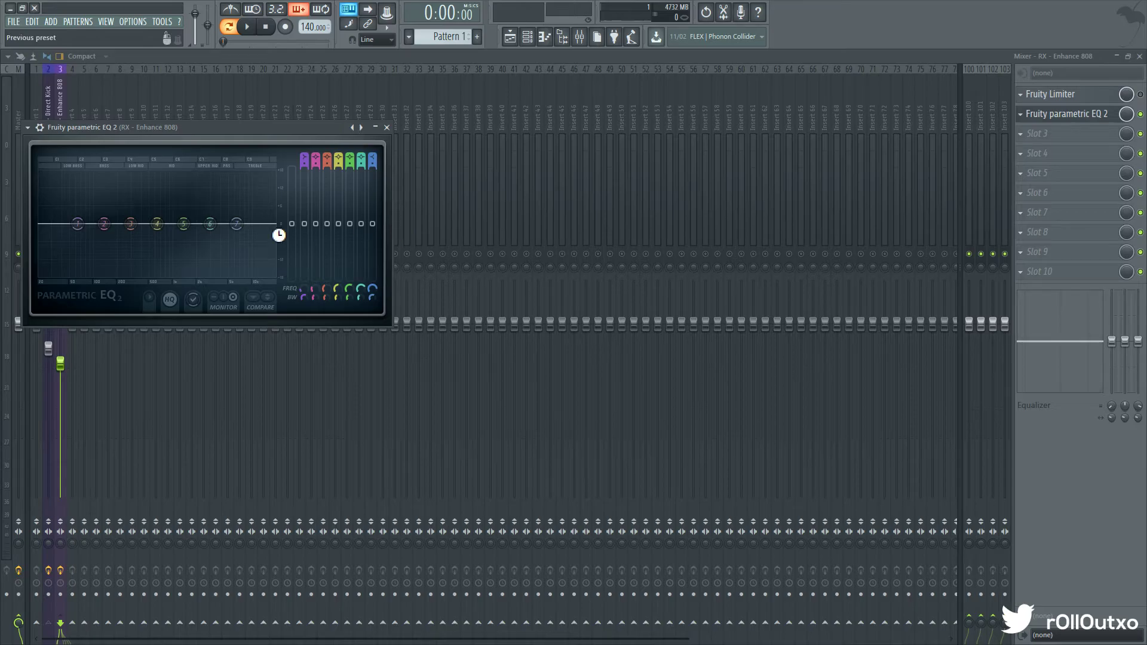
drag(59, 225, 48, 223)
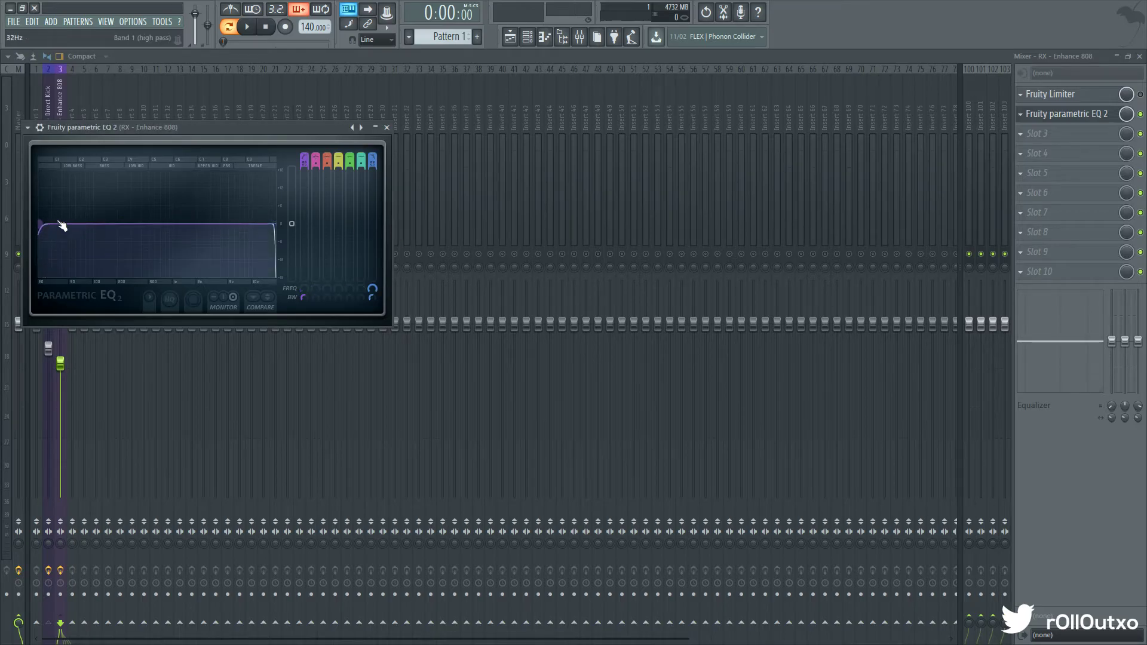
drag(274, 223, 206, 224)
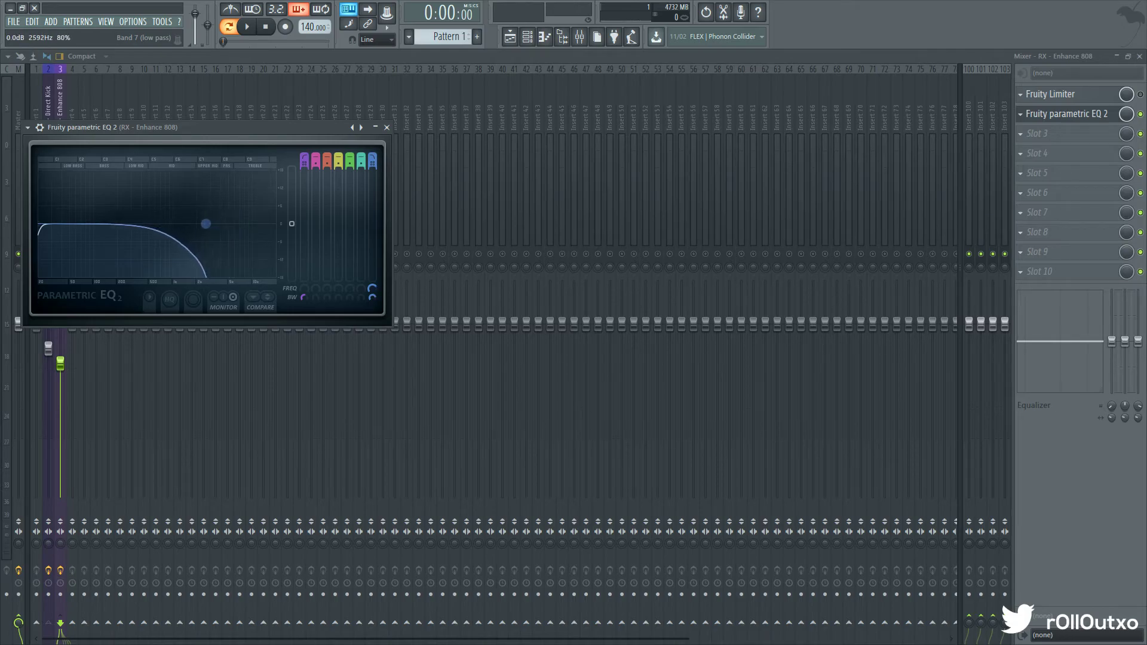
drag(244, 128, 338, 153)
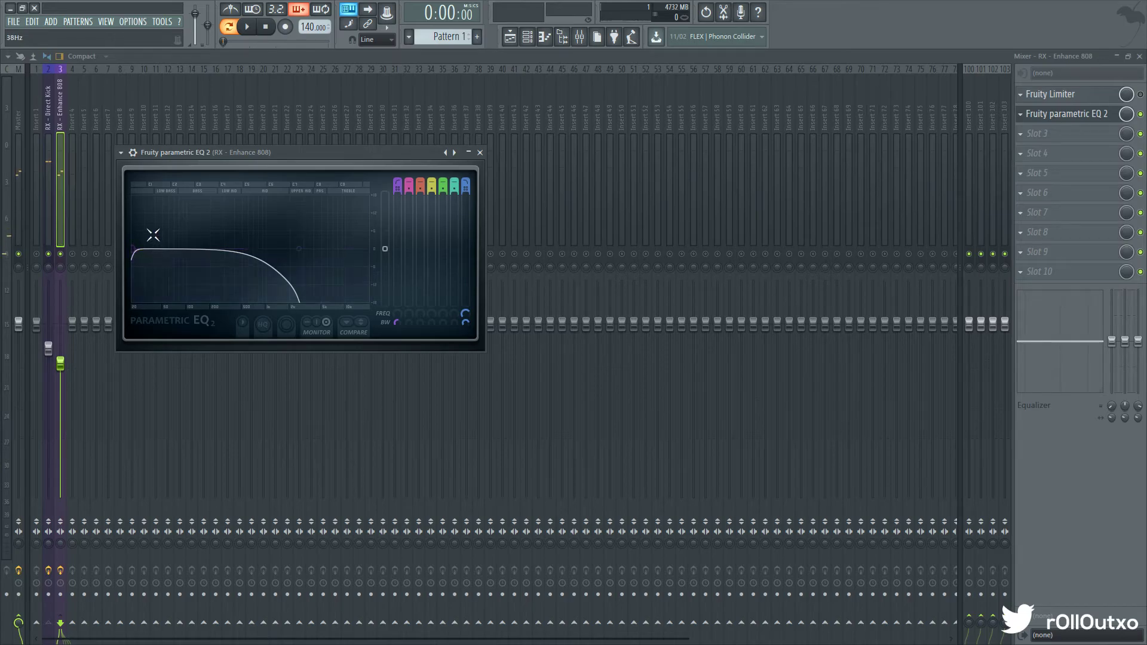
Reopen the Direct Kick's EQ and audition its high-pass band with the pattern
click(50, 216)
click(1024, 96)
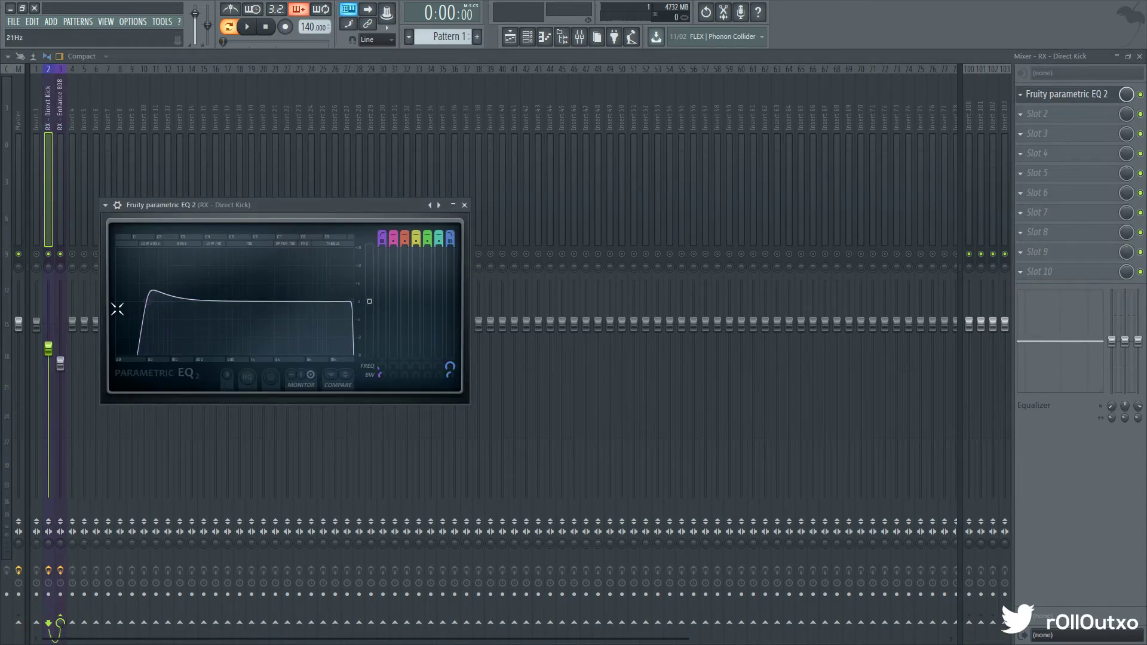
drag(147, 301, 150, 302)
key(space)
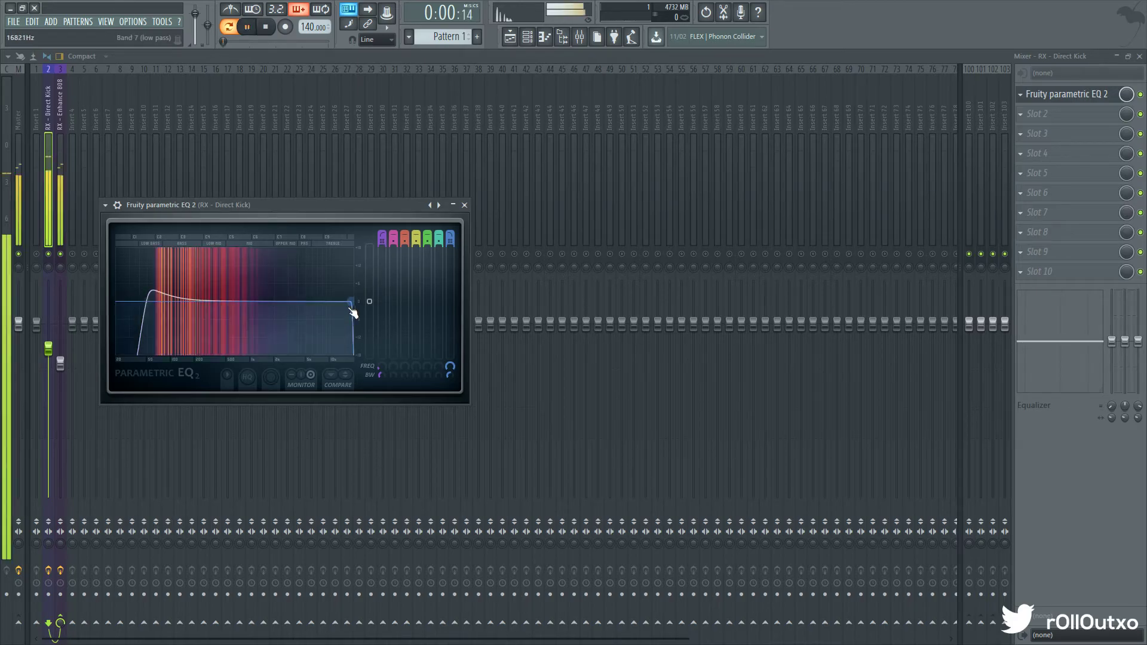
key(space)
Enable band 4 of the Direct Kick's EQ as a peaking filter and boost 658 Hz by 5.4 dB with a 5% bandwidth
drag(416, 238, 415, 220)
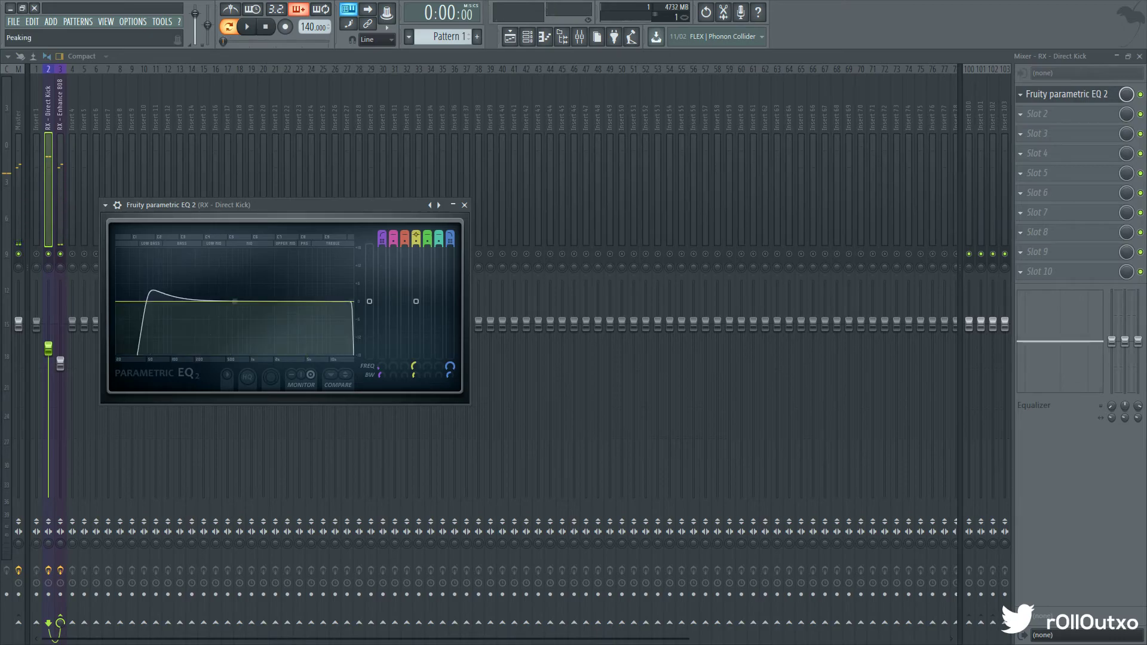
mouse_move(234, 298)
mouse_down()
mouse_move(267, 294)
mouse_move(246, 300)
mouse_move(248, 286)
mouse_move(237, 285)
mouse_up()
key(space)
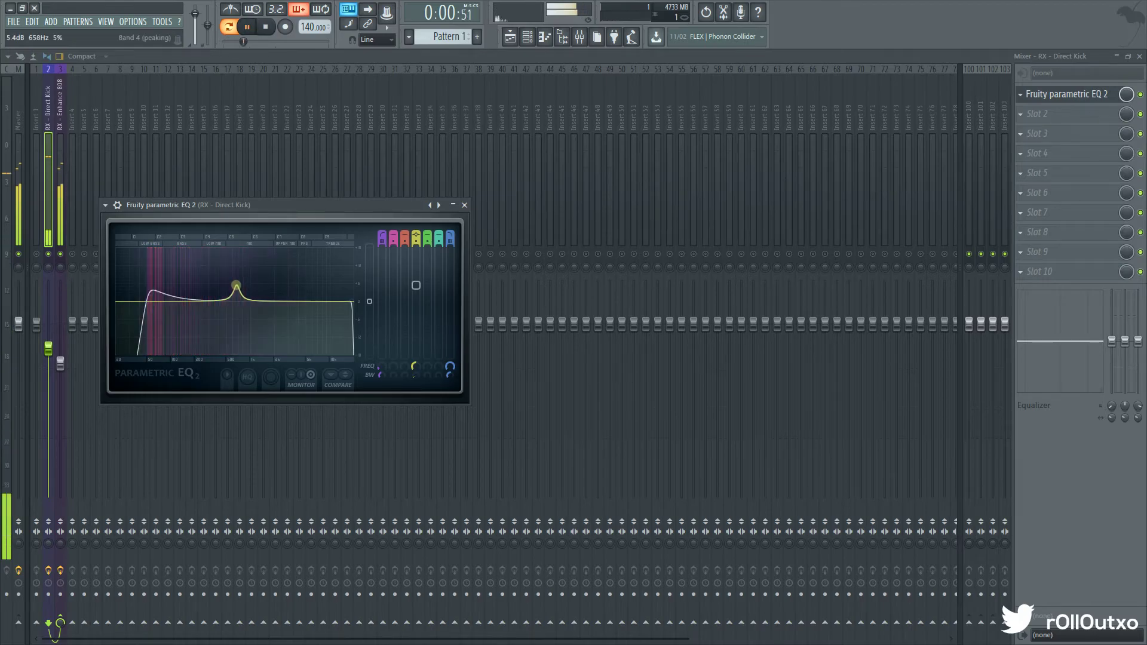
Reduce the band 4 boost slightly on the Direct Kick's EQ and audition the pattern
drag(237, 285, 234, 290)
key(space)
key(space)
key(space)
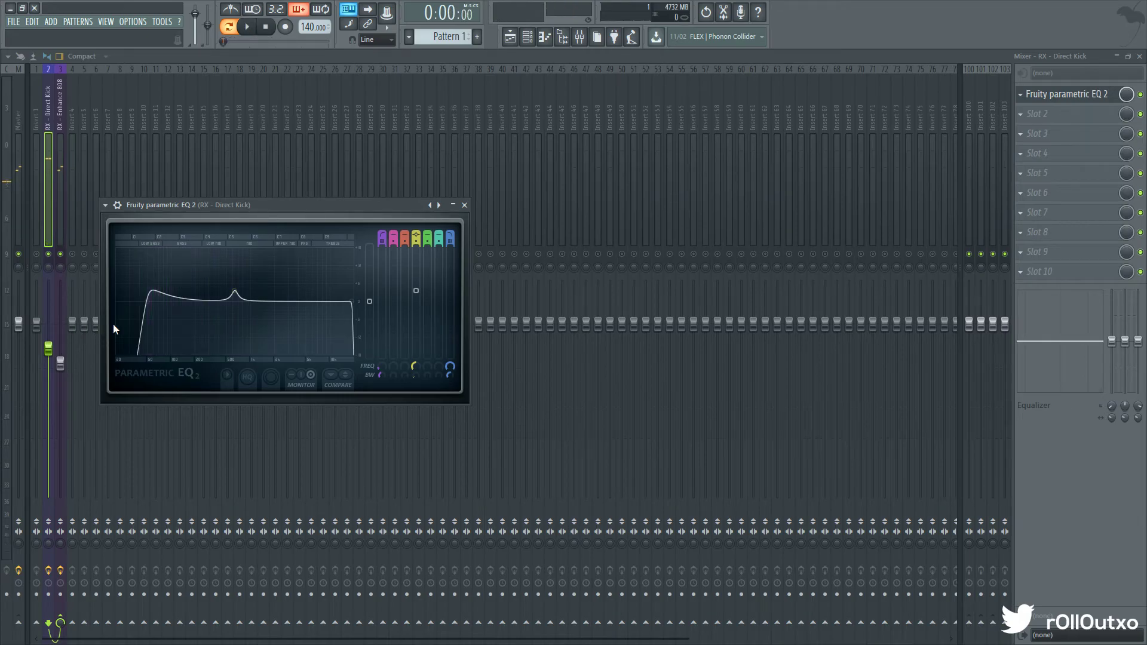
key(space)
key(space)
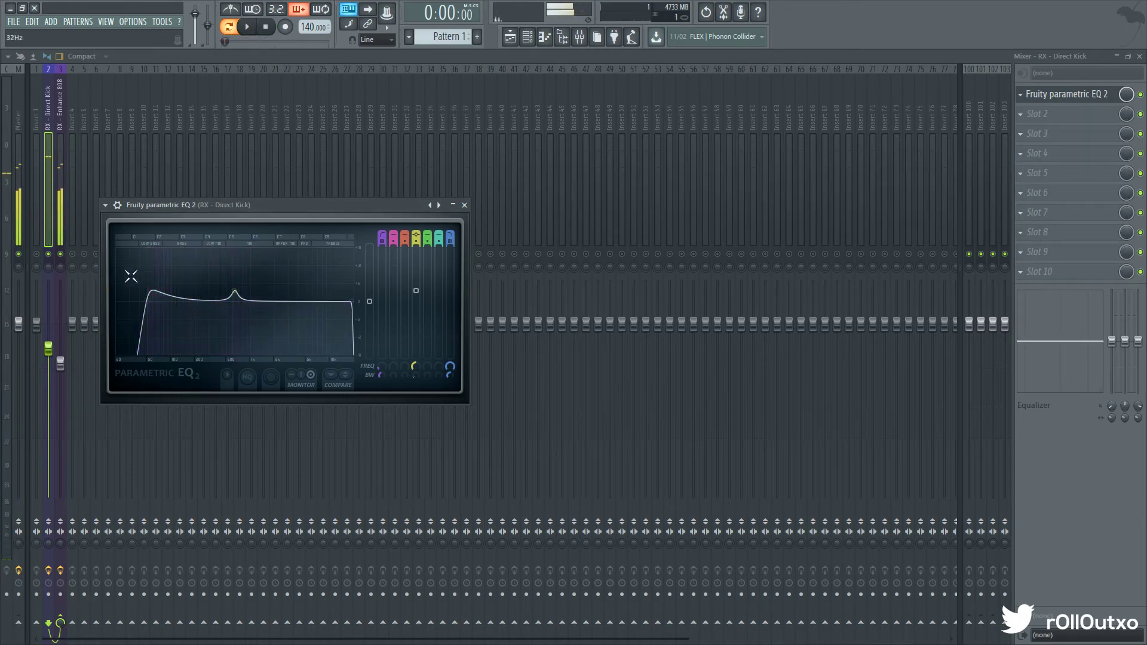
Open the Enhance 808's EQ and lower its low-pass cutoff further while the pattern plays
click(62, 231)
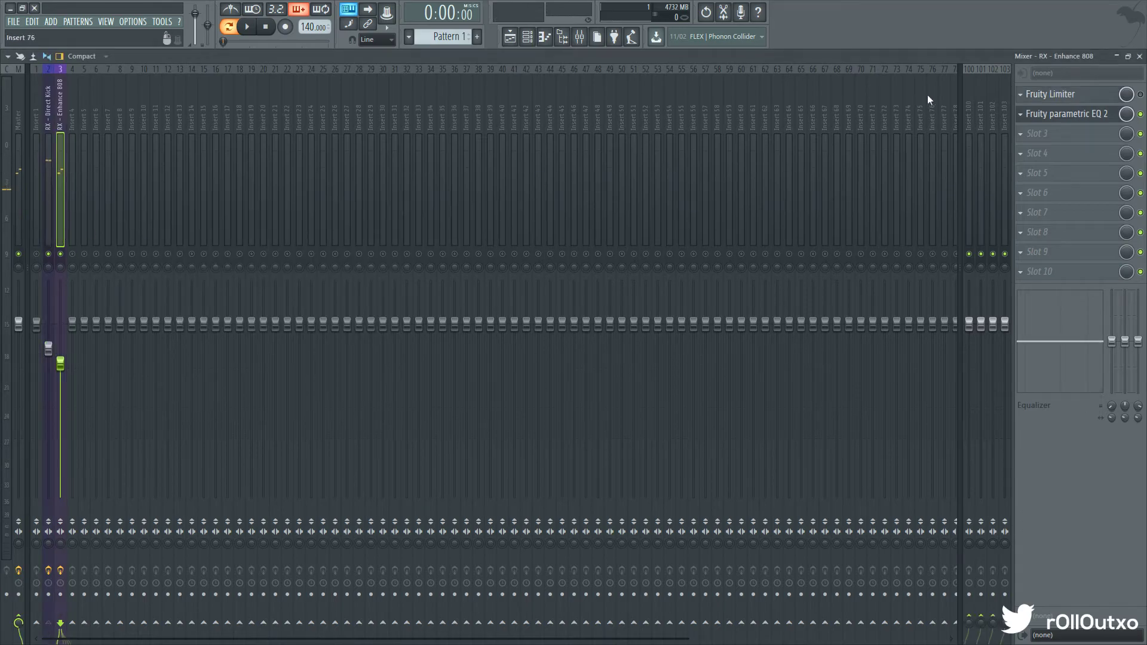
click(1075, 115)
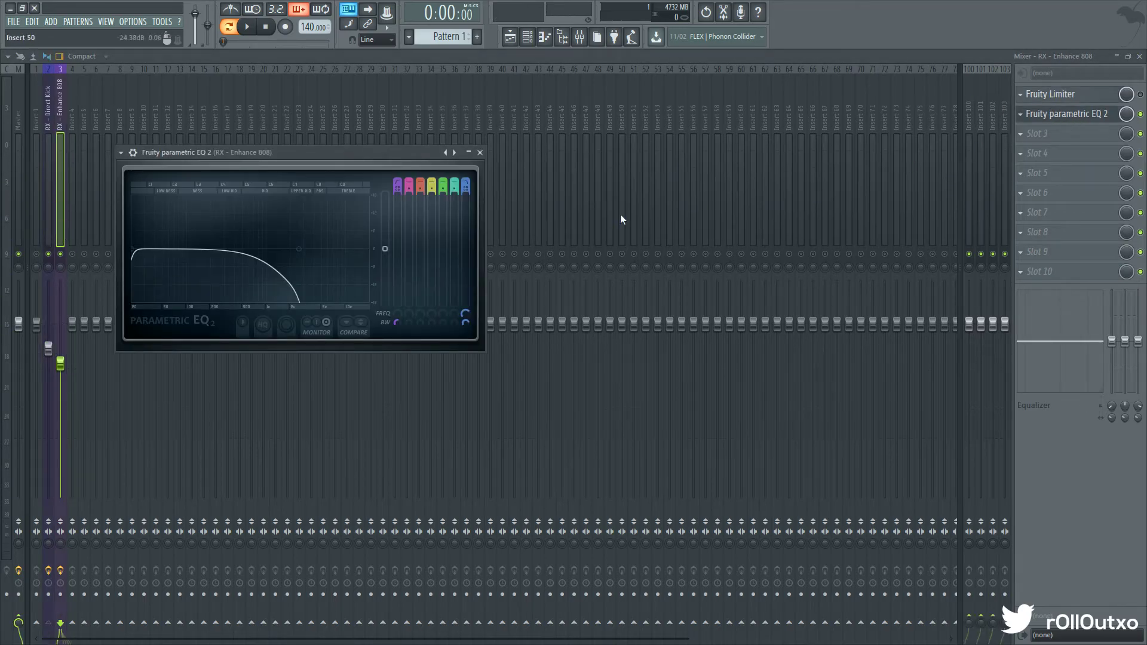
key(space)
drag(299, 249, 273, 248)
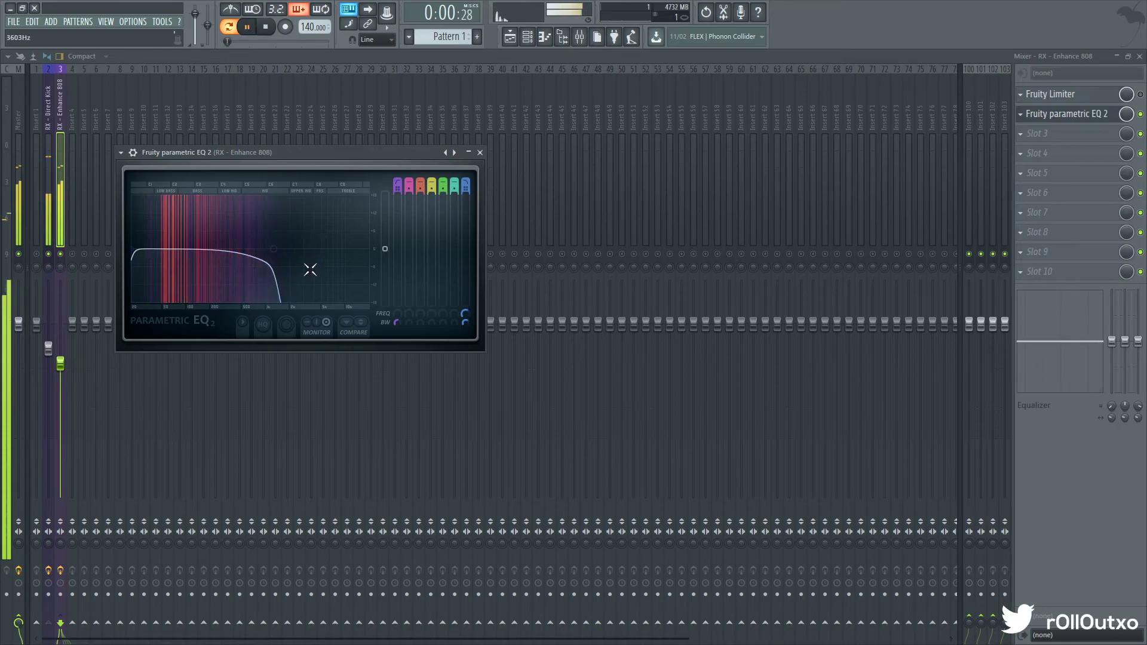
key(space)
Reopen the Direct Kick's EQ and audition the pattern against its spectrum display
click(48, 190)
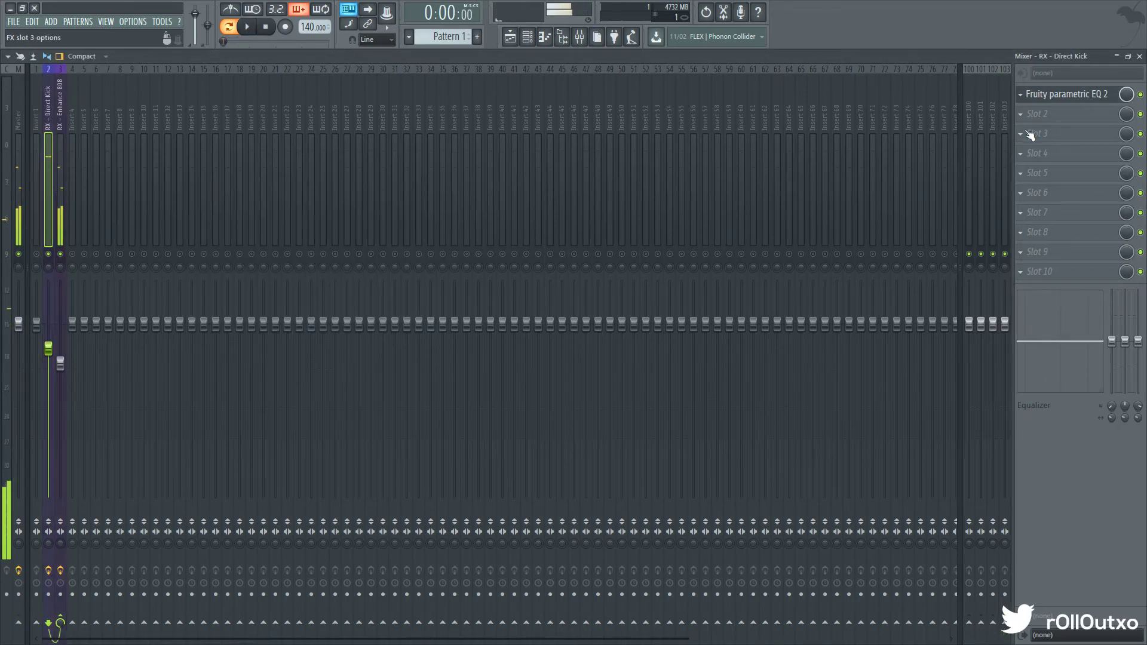
click(1073, 94)
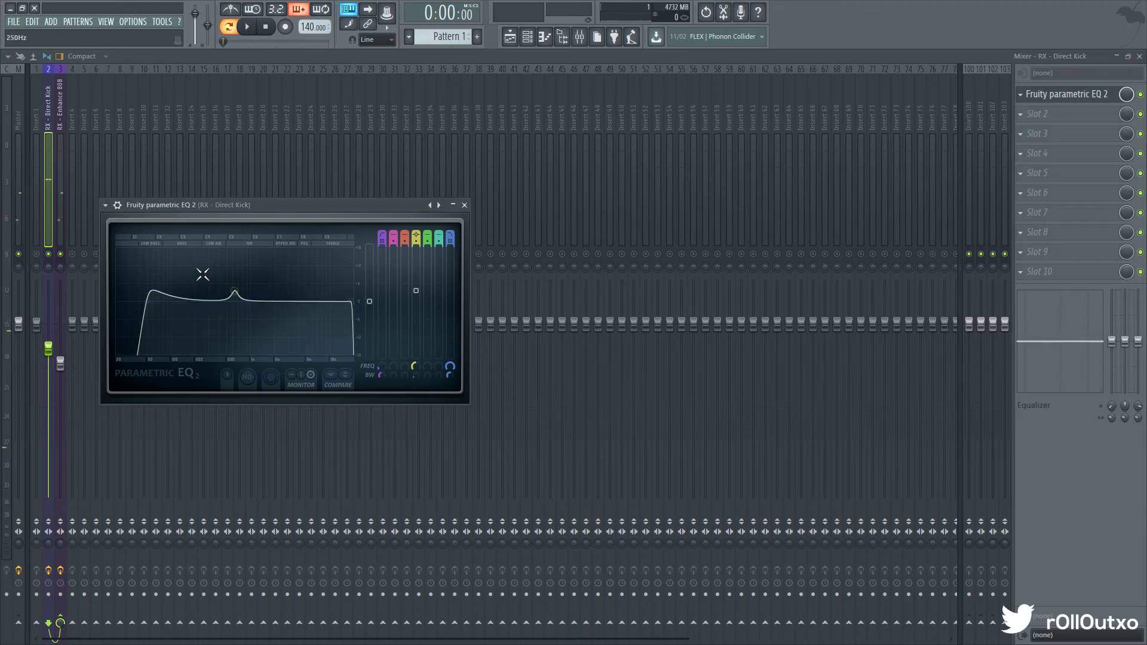
key(space)
key(space)
Bring up the Enhance 808's EQ and audition the pattern with its low-pass curve in view
click(48, 188)
click(60, 185)
click(1069, 113)
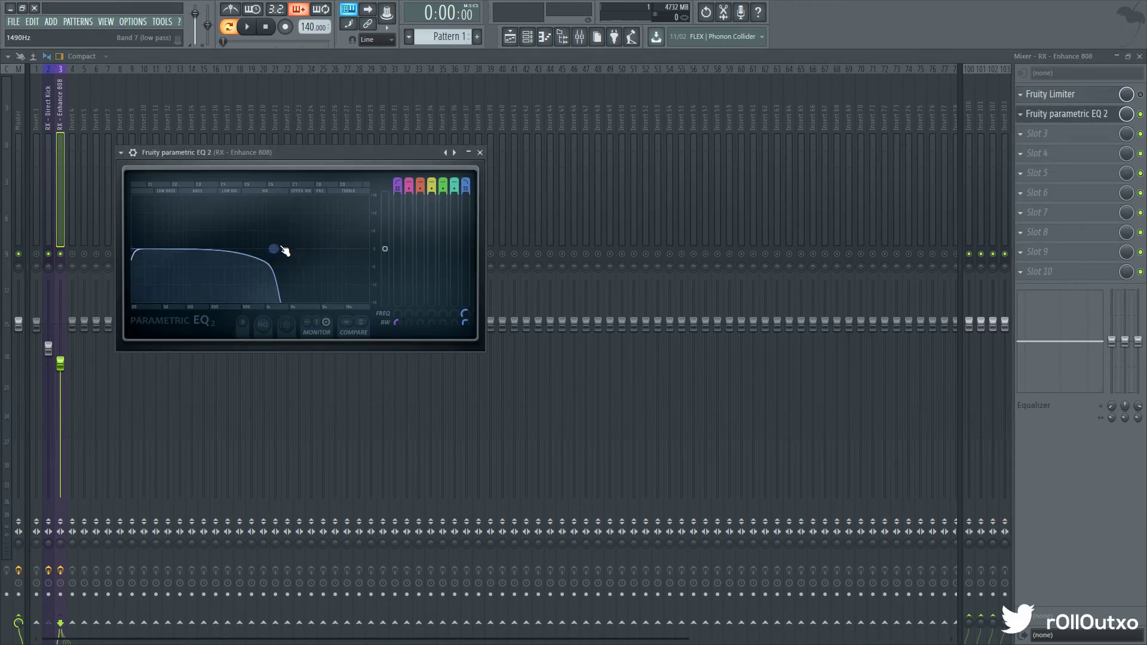
key(space)
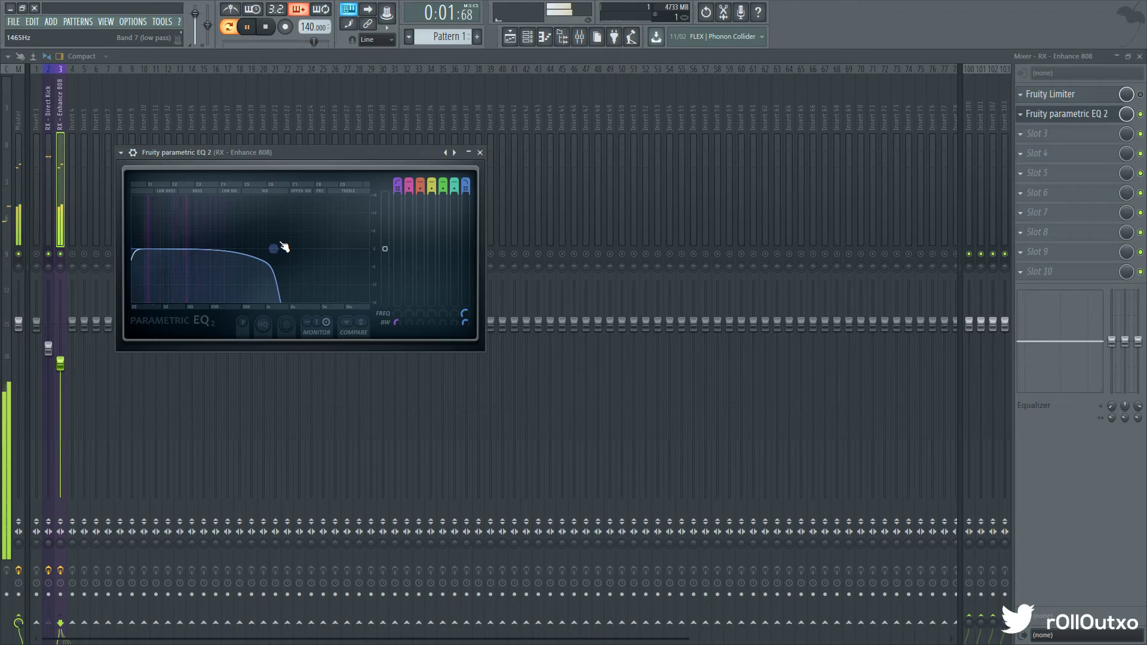
key(space)
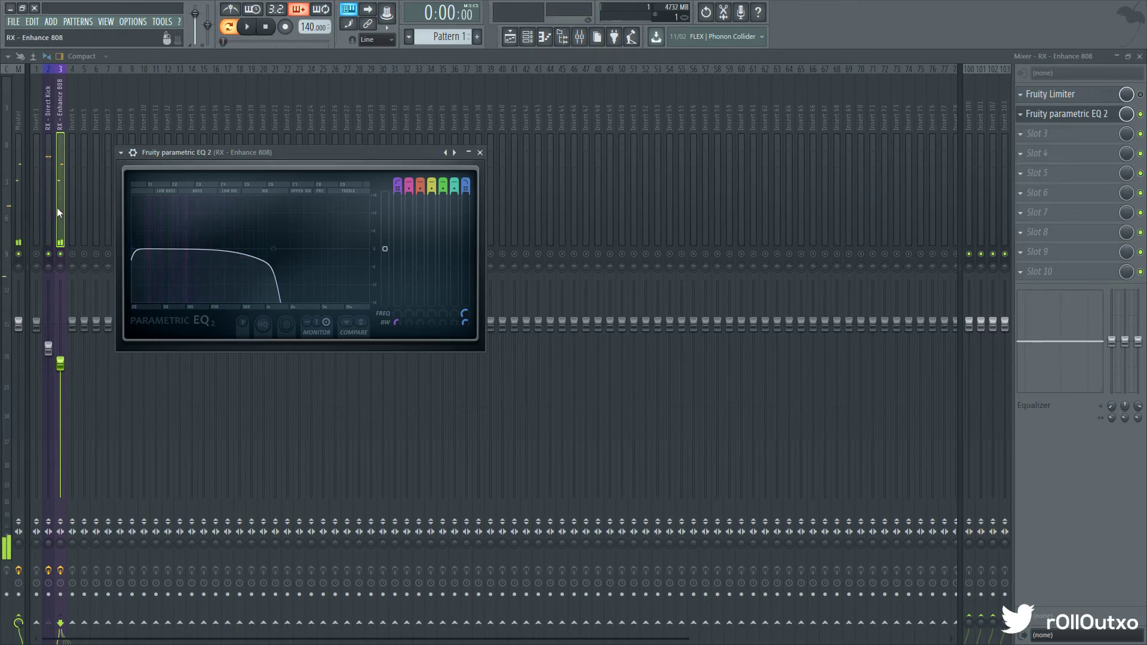
Invert the Direct Kick's polarity, lower its fader very slightly, and audition the pattern
click(46, 229)
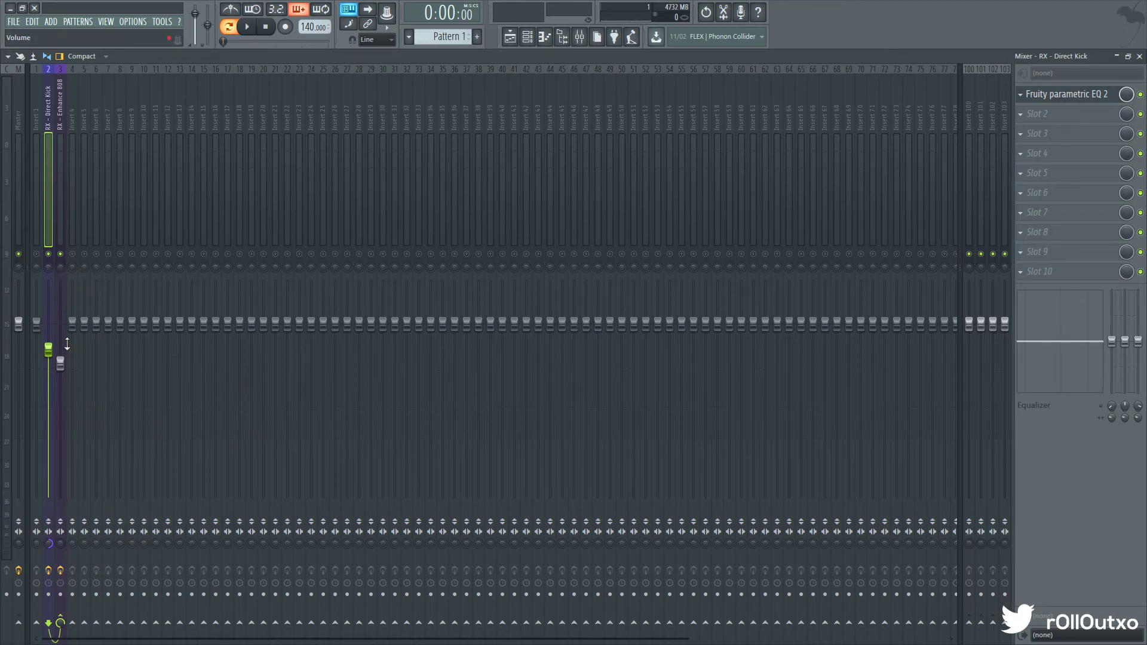
key(space)
key(space)
click(62, 157)
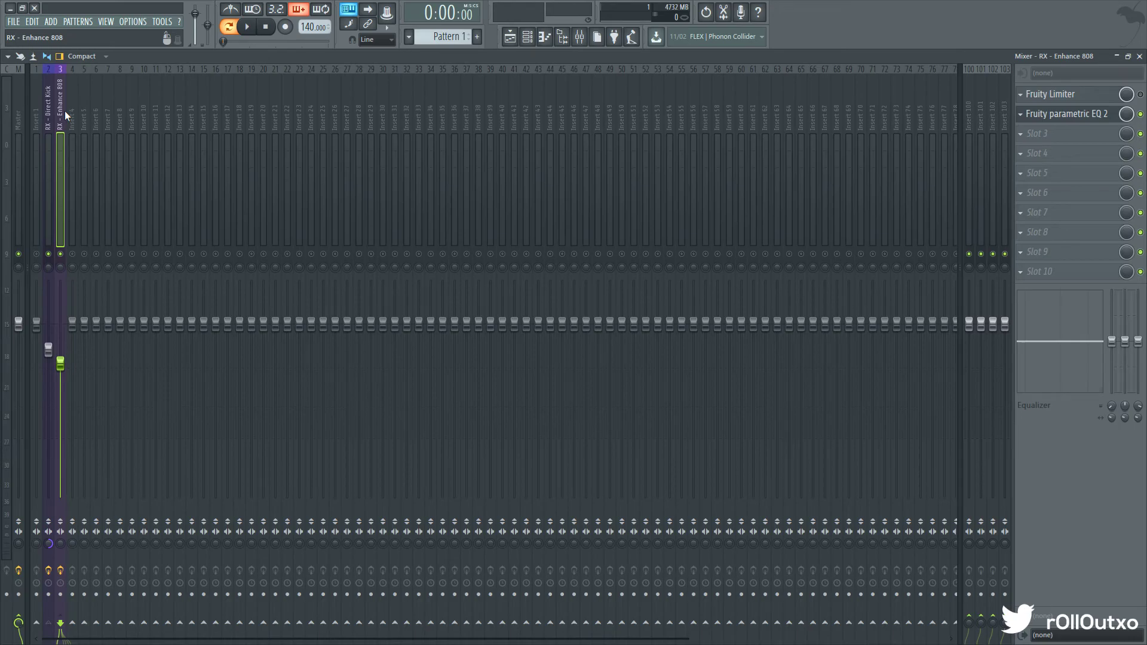
click(1139, 56)
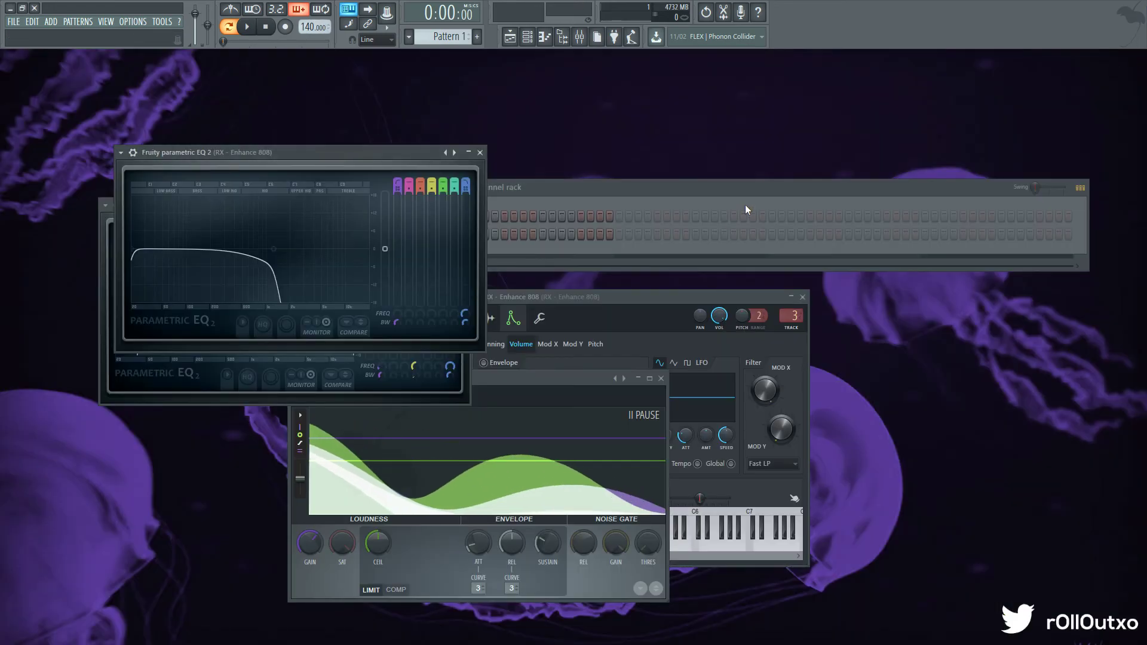
click(480, 153)
click(466, 205)
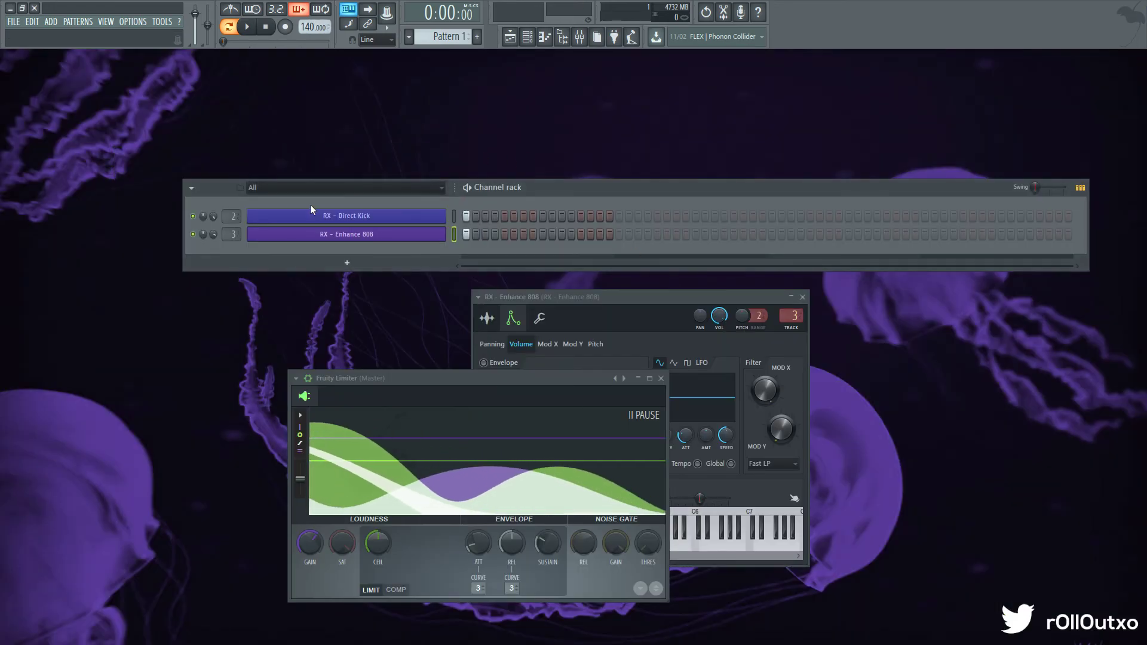
click(338, 217)
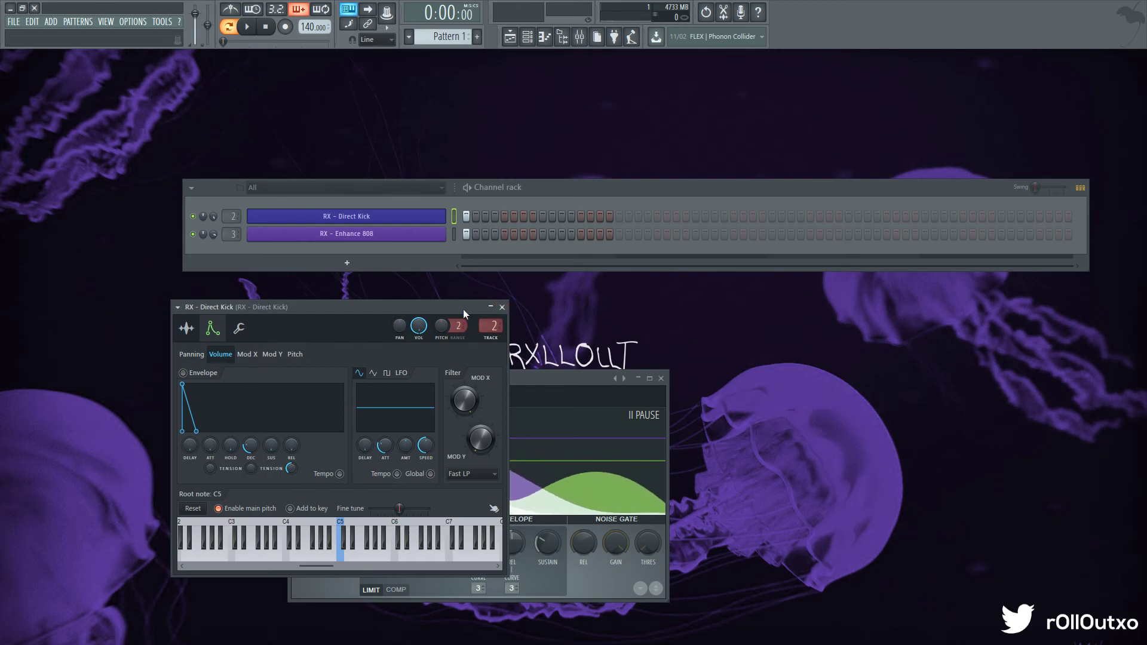
click(502, 307)
click(580, 35)
click(58, 123)
click(49, 123)
key(F9)
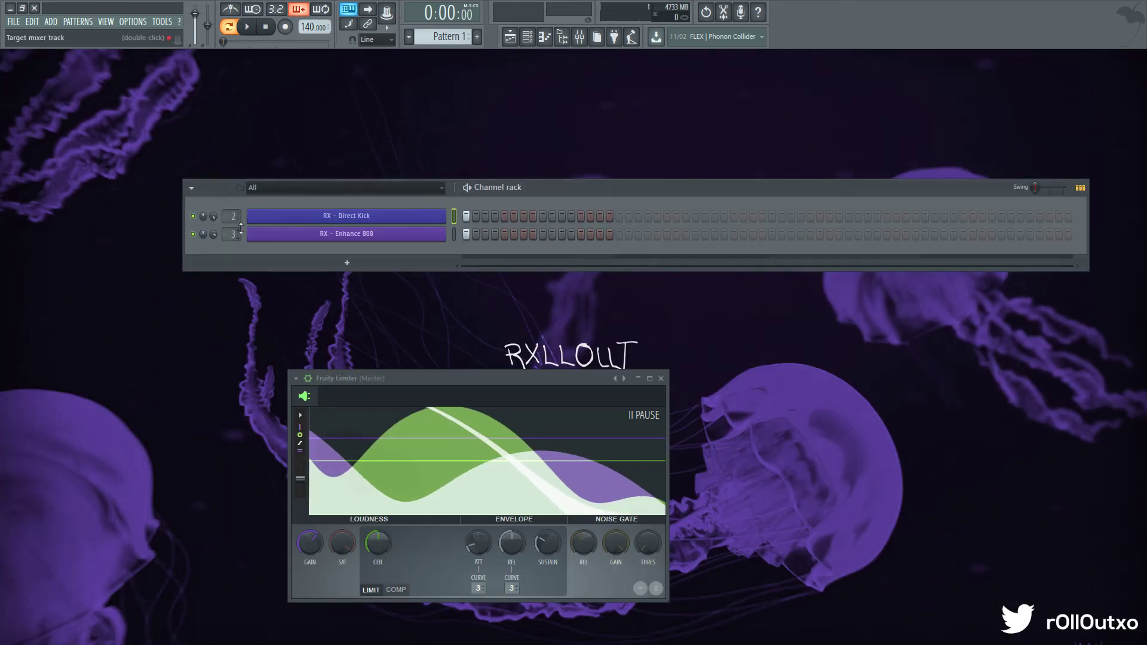
Review the channel settings of the Direct Kick and Enhance 808, and close them along with the master's Fruity Limiter
click(346, 216)
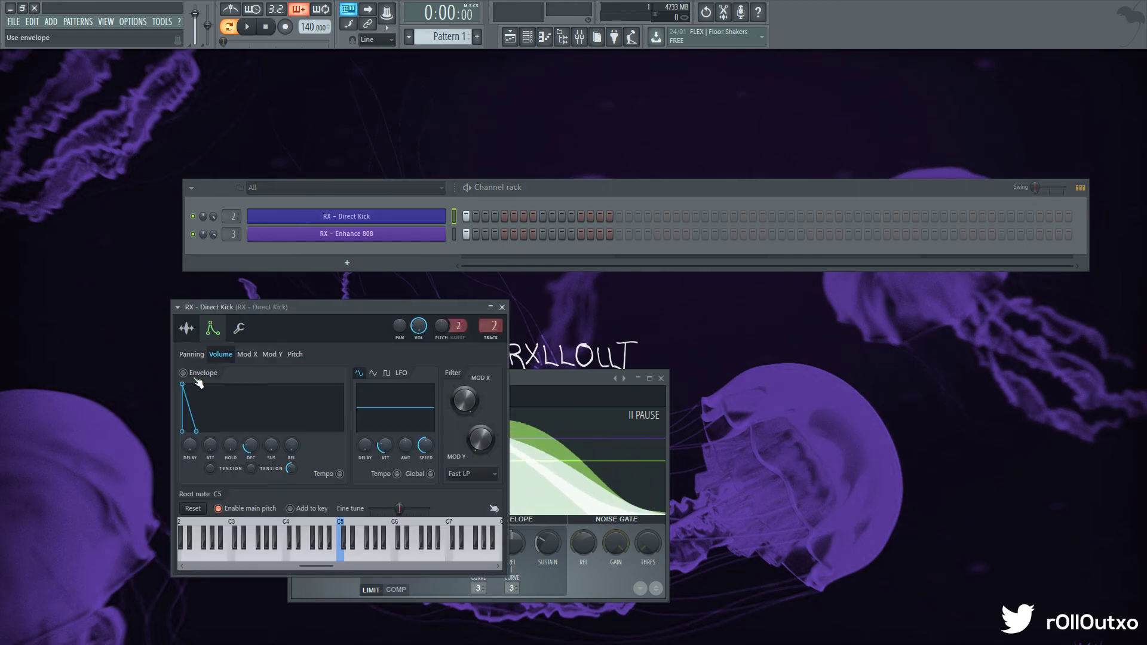
click(337, 234)
click(800, 296)
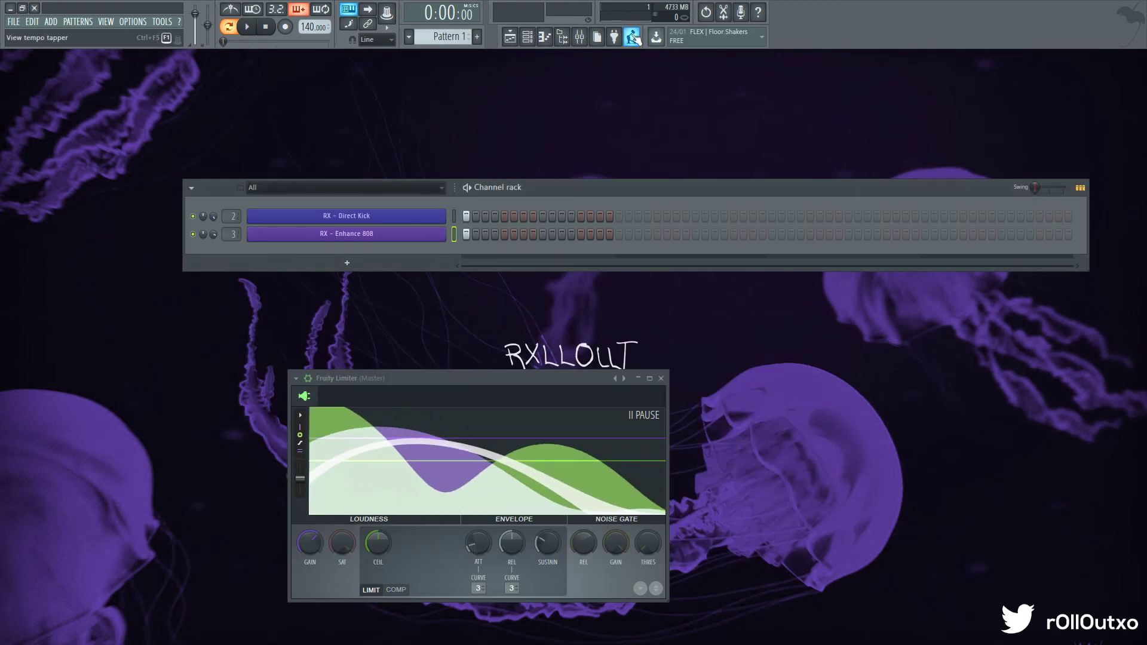
click(660, 378)
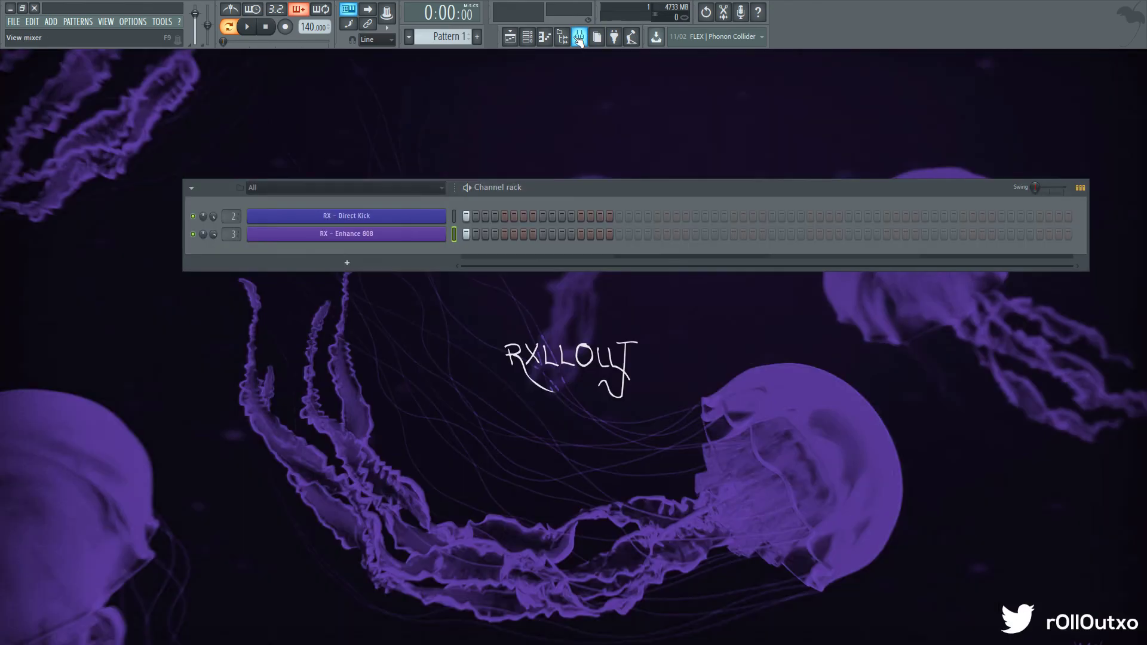
Show the browser with only the Packs folder expanded, and move the channel rack up against the toolbar
click(562, 38)
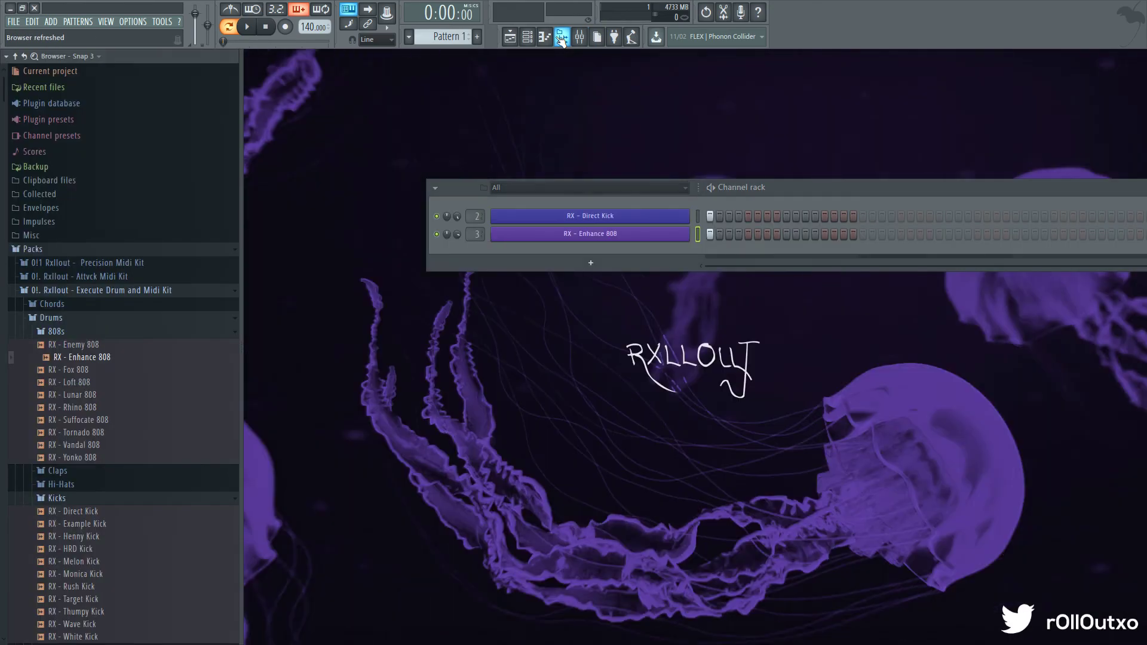
click(18, 56)
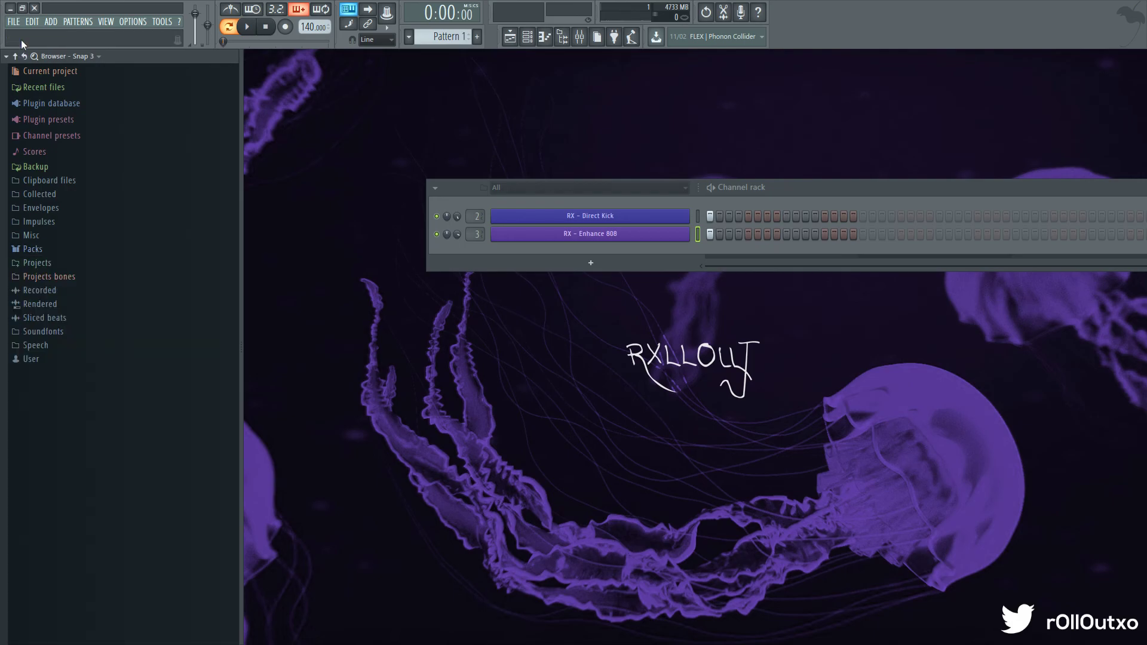
drag(816, 204, 632, 60)
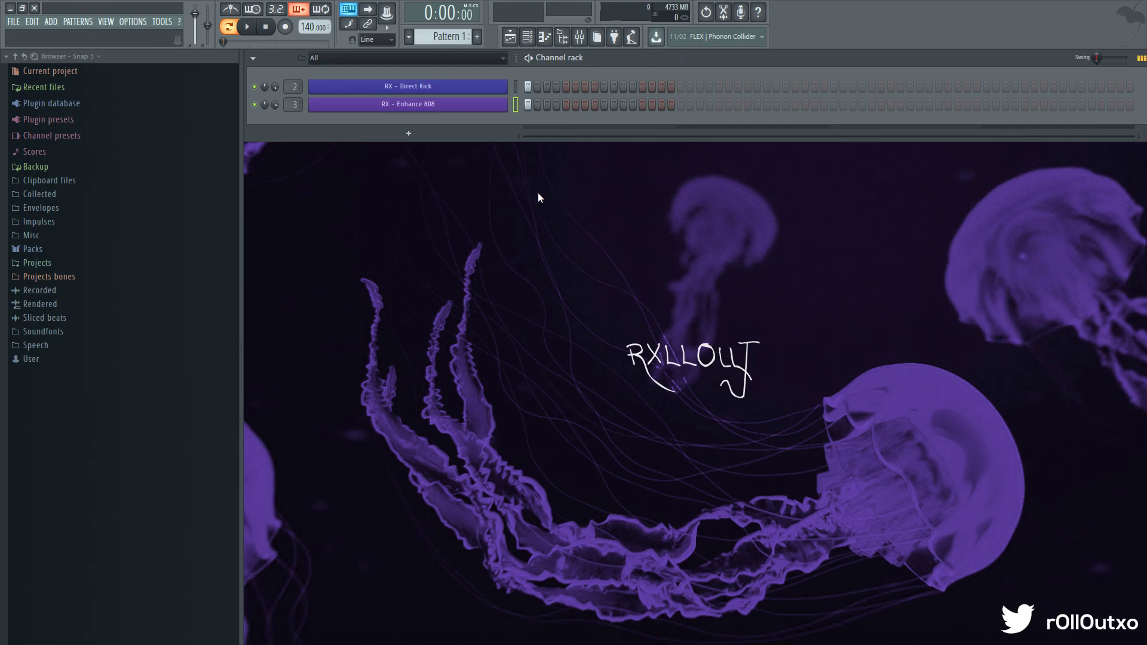
click(33, 249)
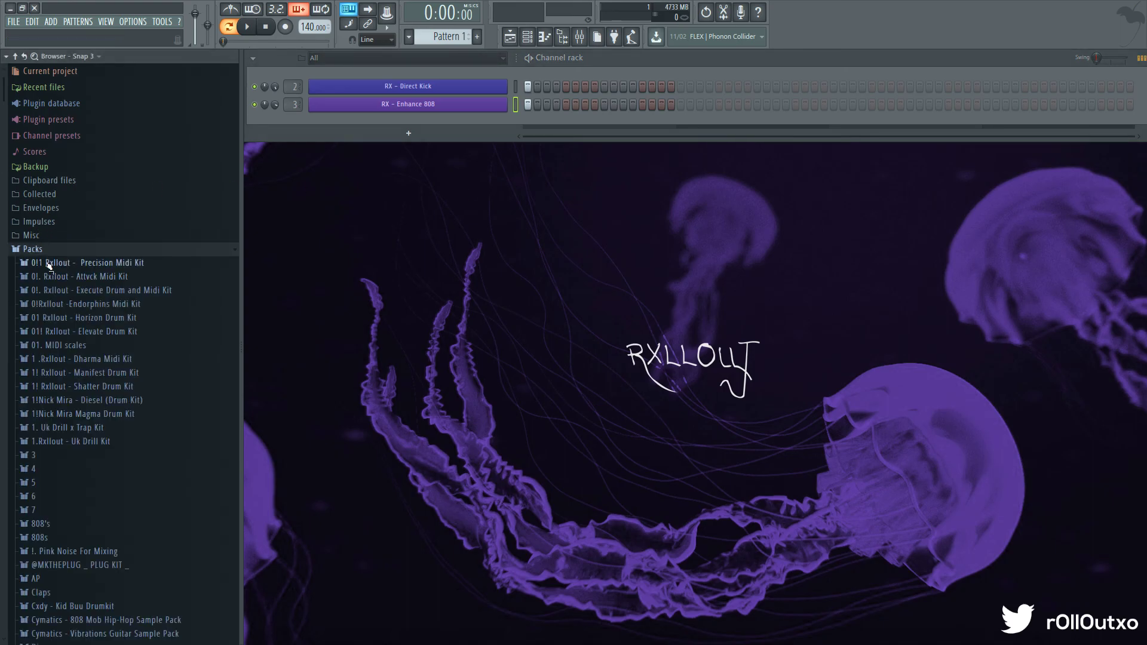